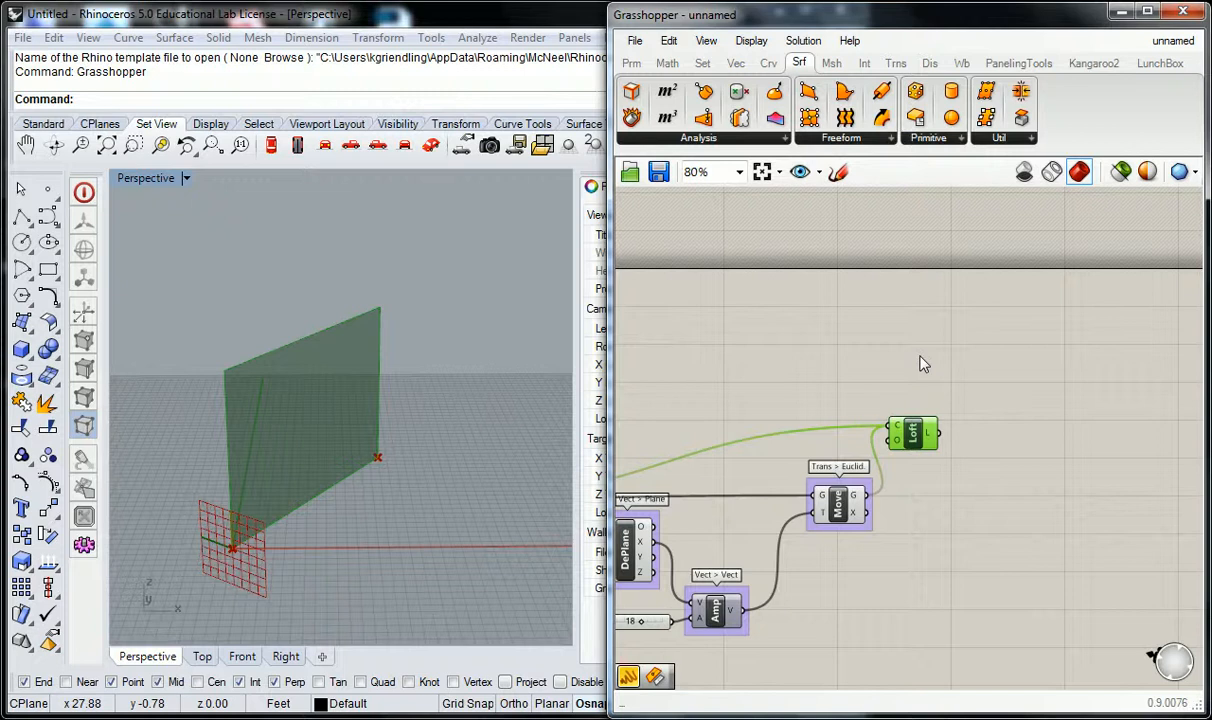
Add a Rotate Axis component from the Euclidean transforms to the empty canvas beside the Loft component.
left_click(923, 364)
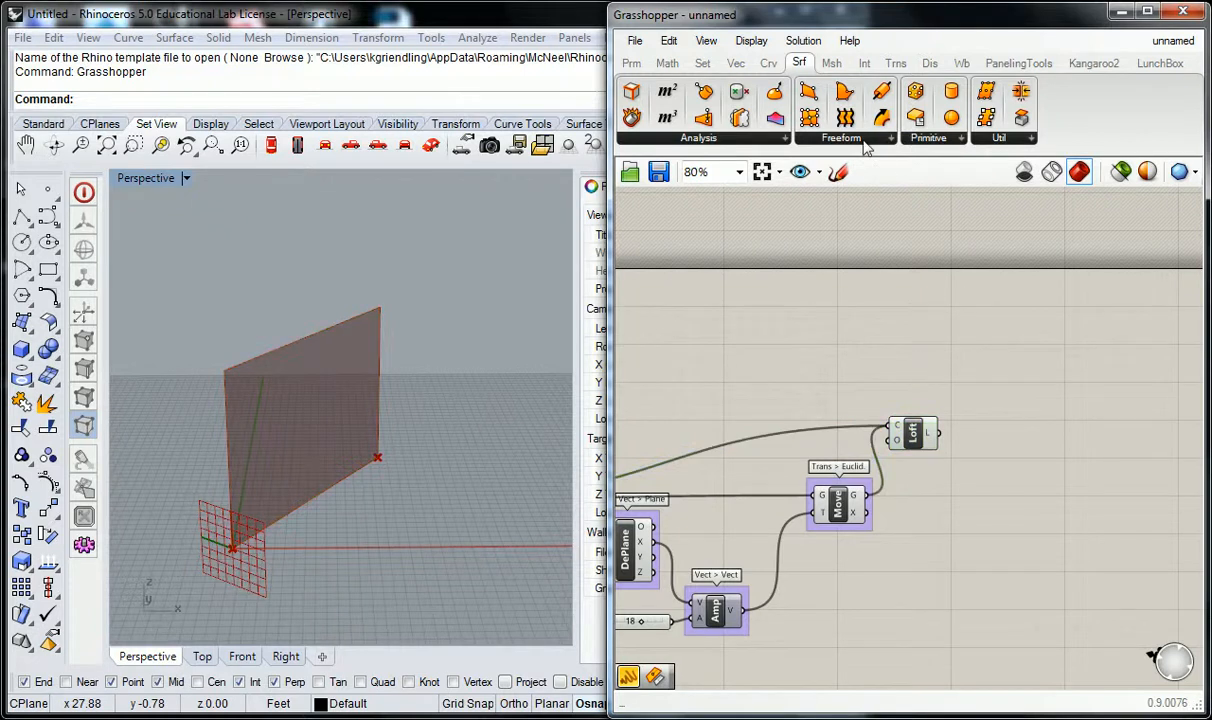
left_click(897, 64)
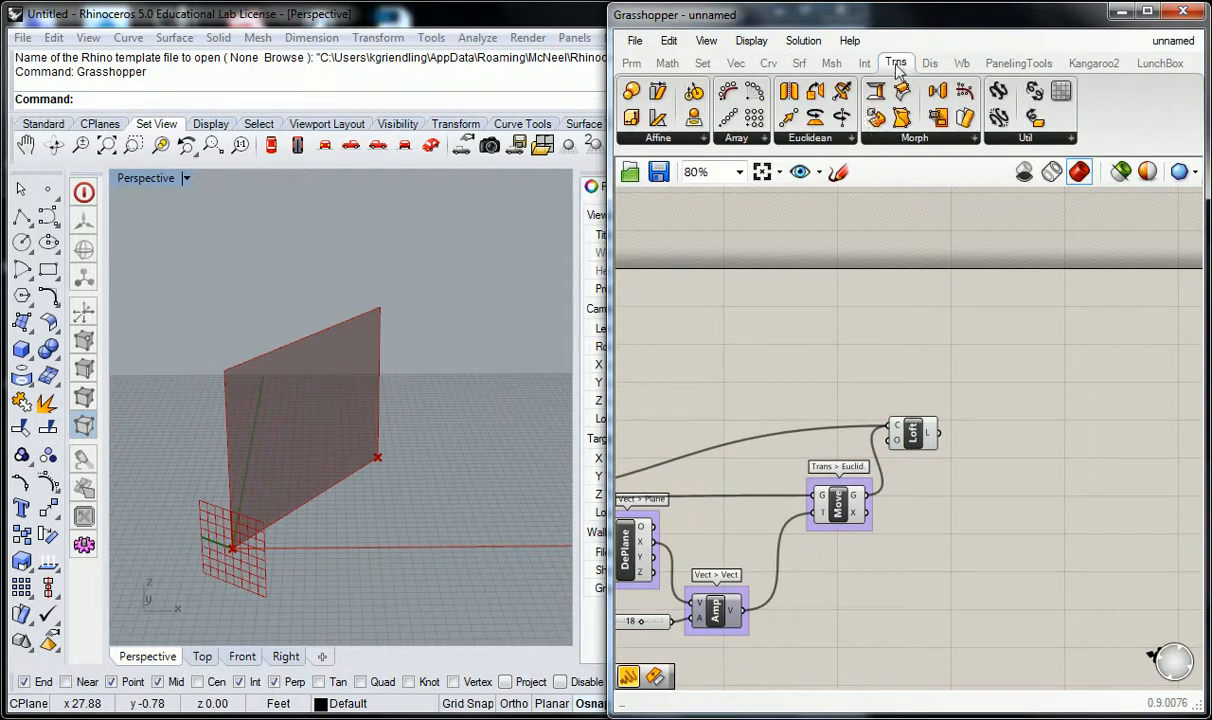
left_click(836, 139)
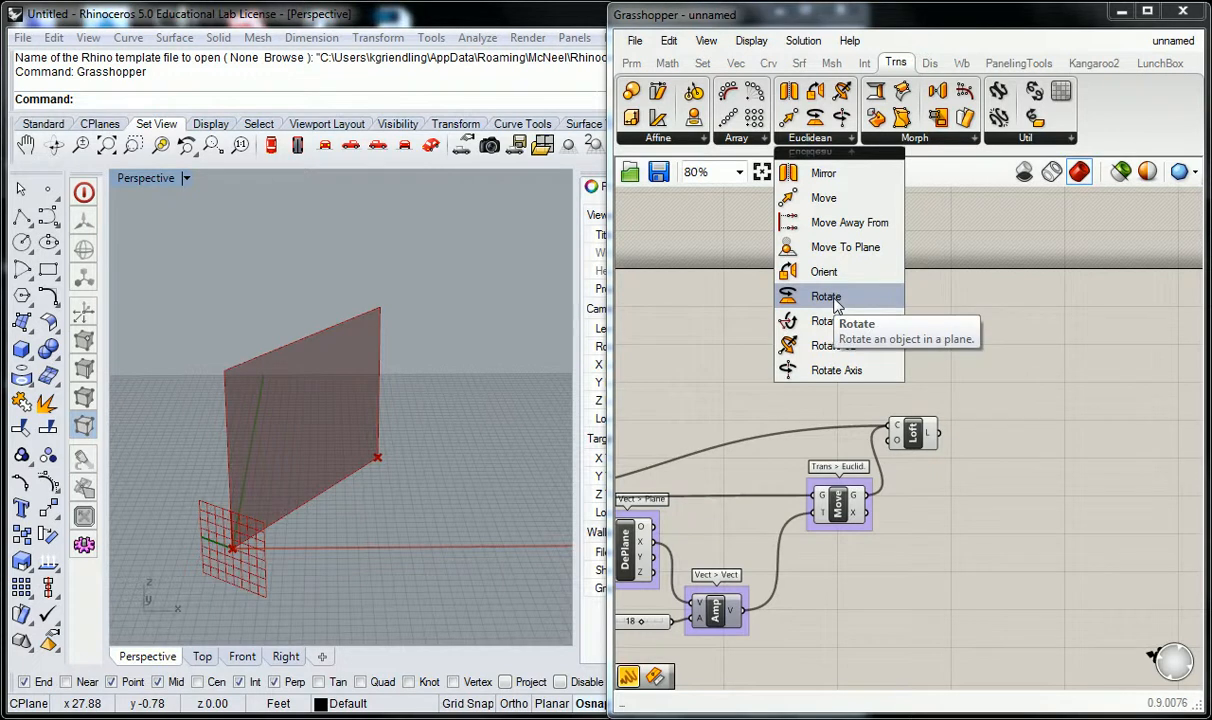
left_click(846, 378)
left_click(1006, 463)
right_click_drag(1006, 468, 982, 386)
left_click_drag(985, 381, 1036, 432)
left_click(945, 435)
scroll(926, 432, "down", 1)
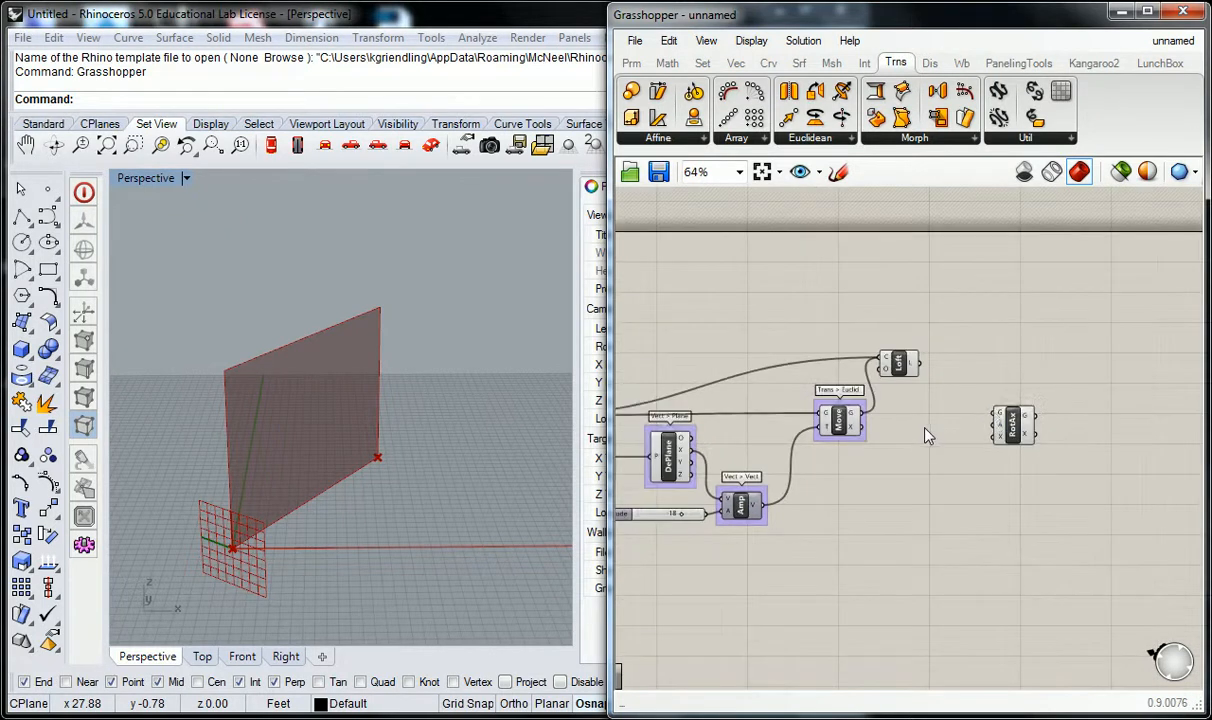
scroll(994, 421, "up", 1)
Group the Rotate Axis component and label the group "Trans > Euclid.".
left_click(1020, 410)
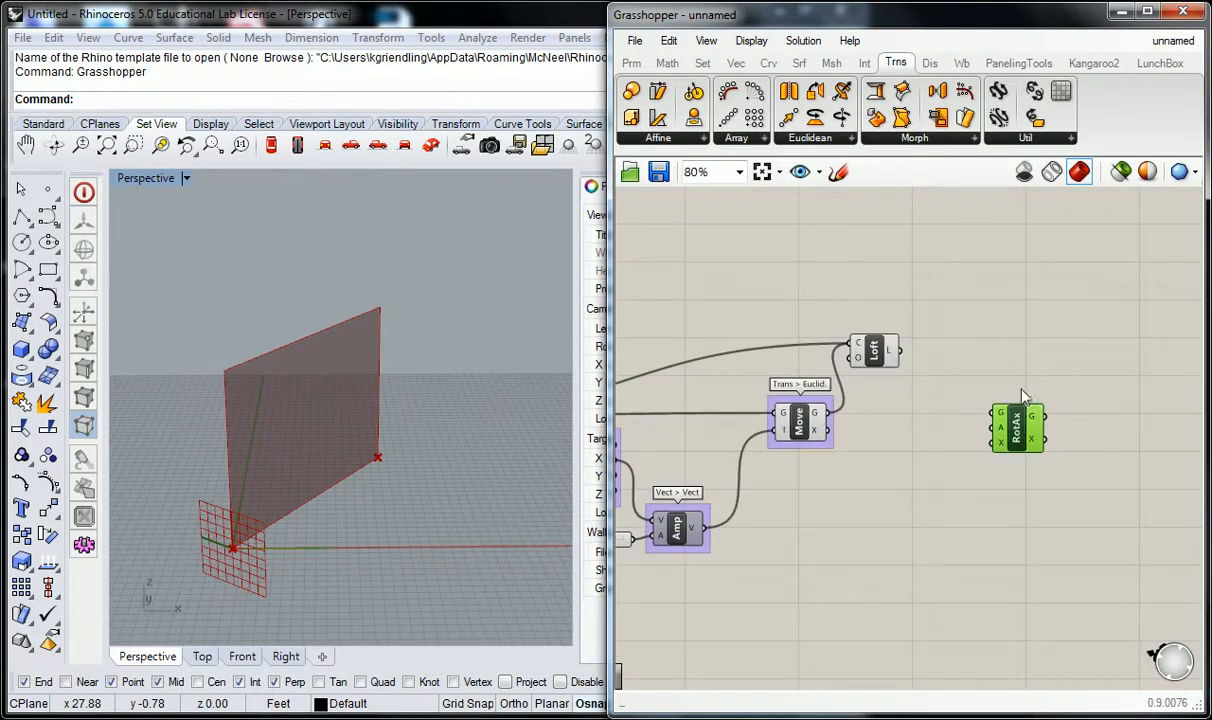
key("ctrl+g")
right_click(1028, 405)
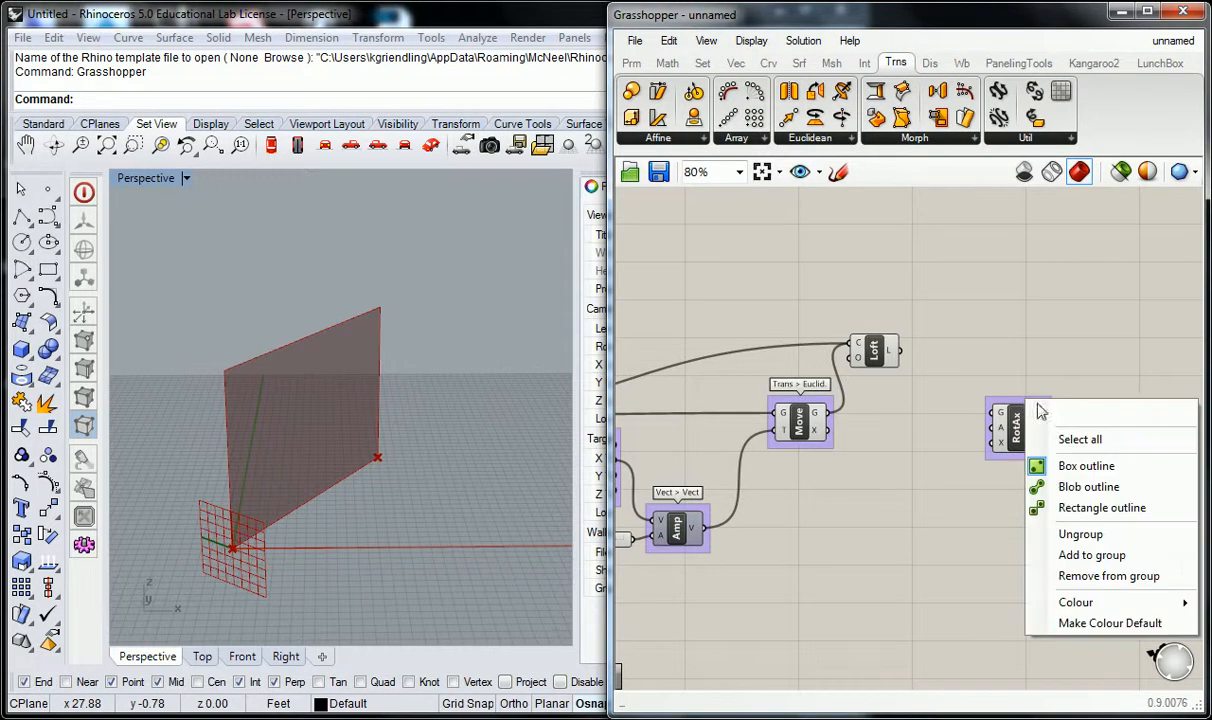
type("Trans > Euclid.")
left_click(1011, 305)
right_click_drag(901, 343, 951, 333)
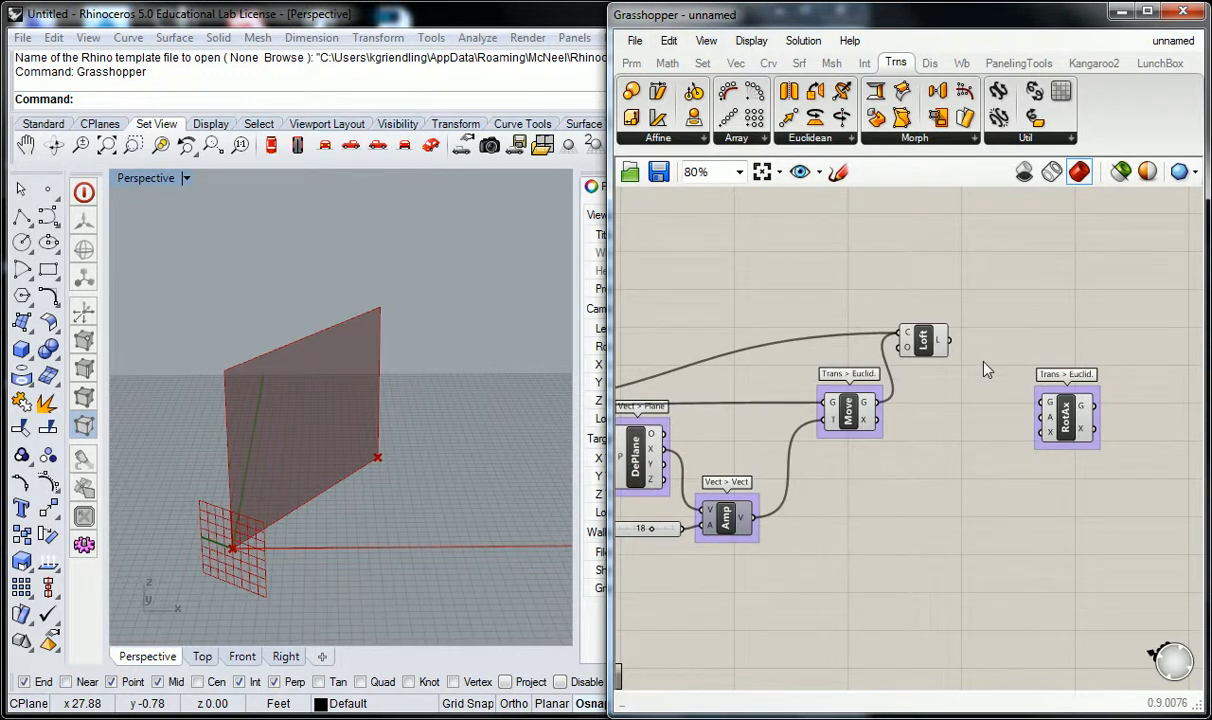
left_click(848, 410)
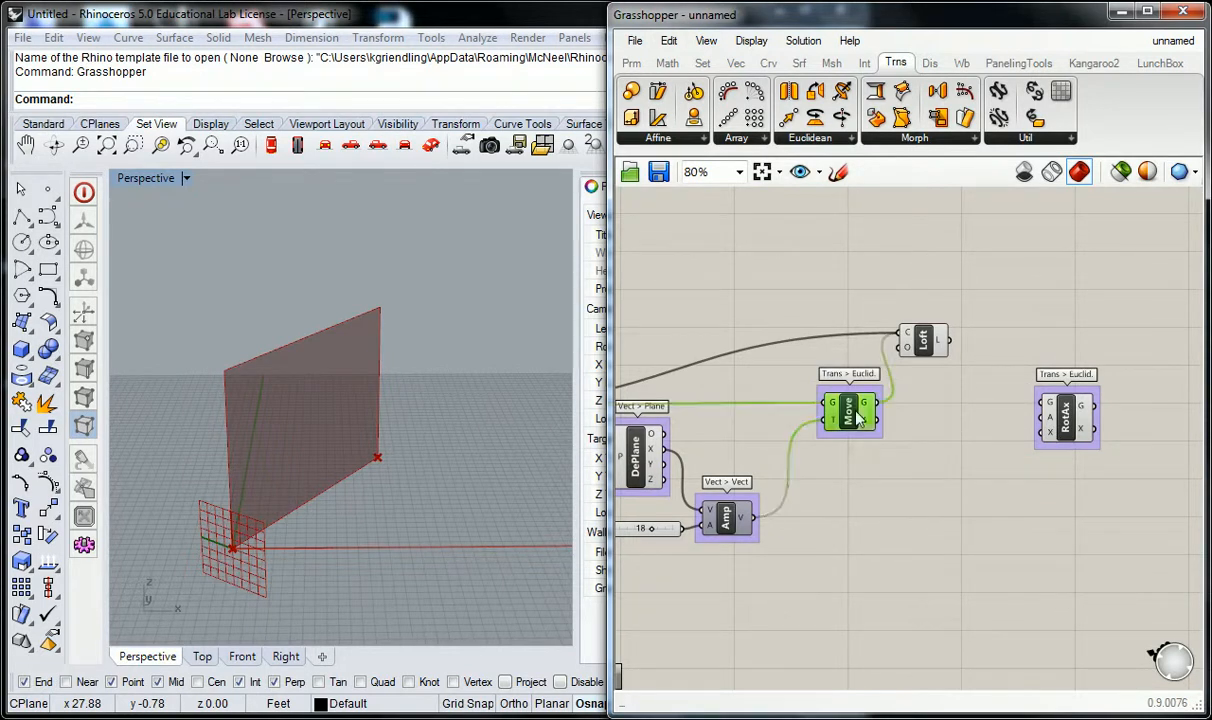
left_click(922, 339)
left_click(880, 293)
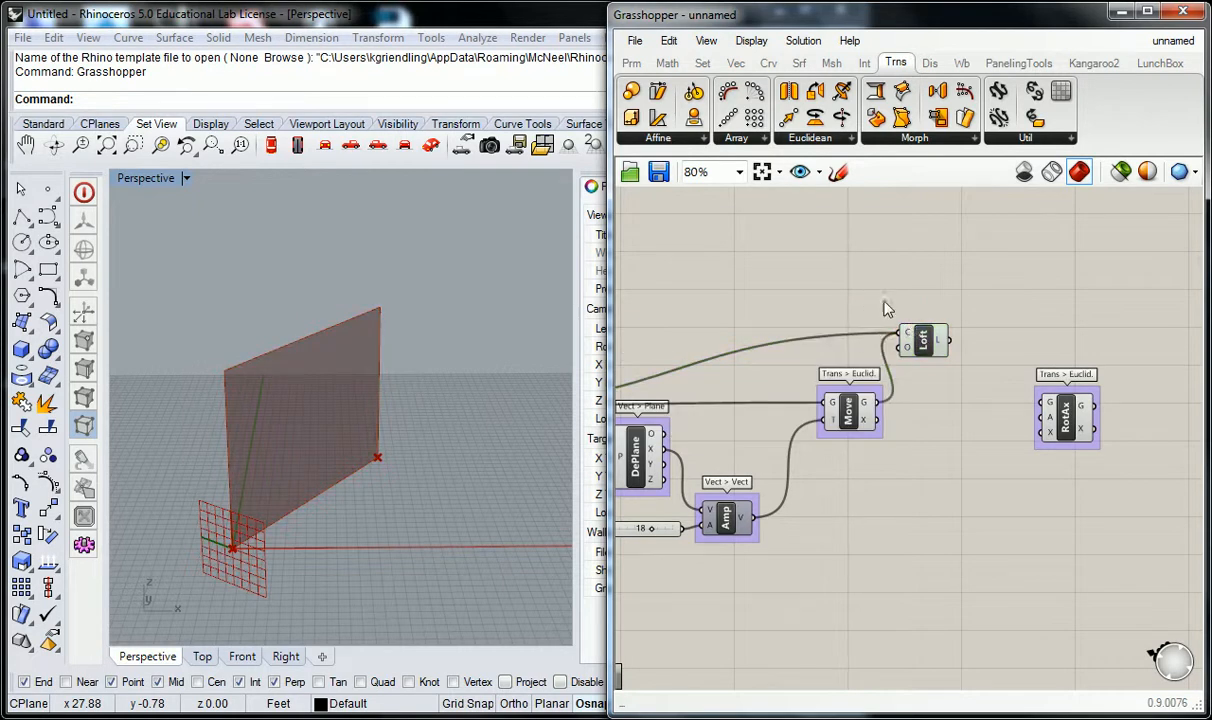
right_click_drag(868, 288, 896, 293)
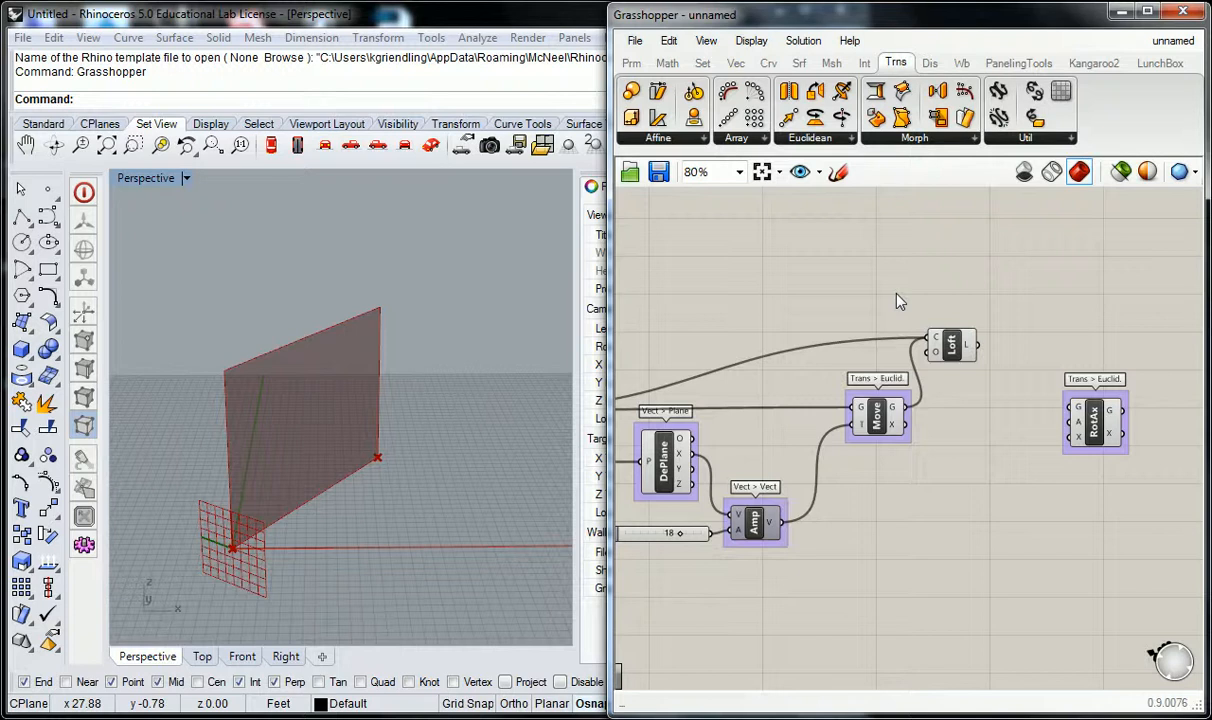
right_click_drag(896, 298, 947, 262)
Switch the Loft component's preview off and back on.
right_click(1072, 344)
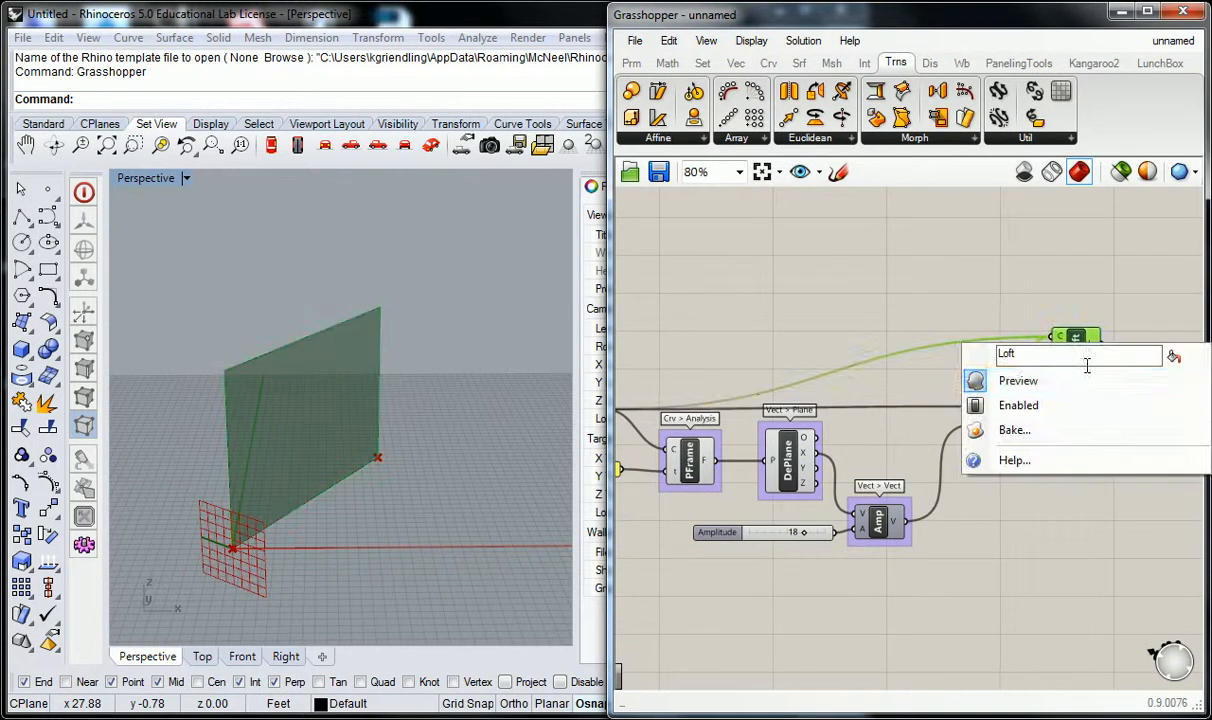
left_click(1081, 389)
left_click(918, 389)
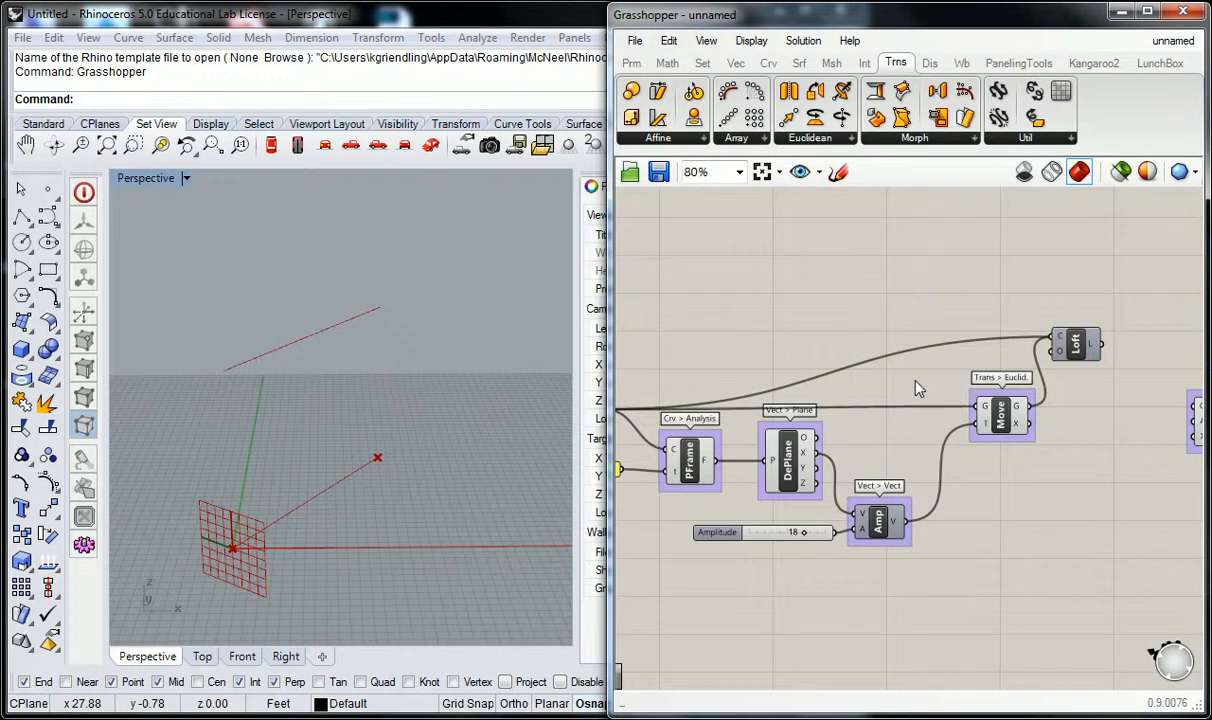
right_click(1074, 342)
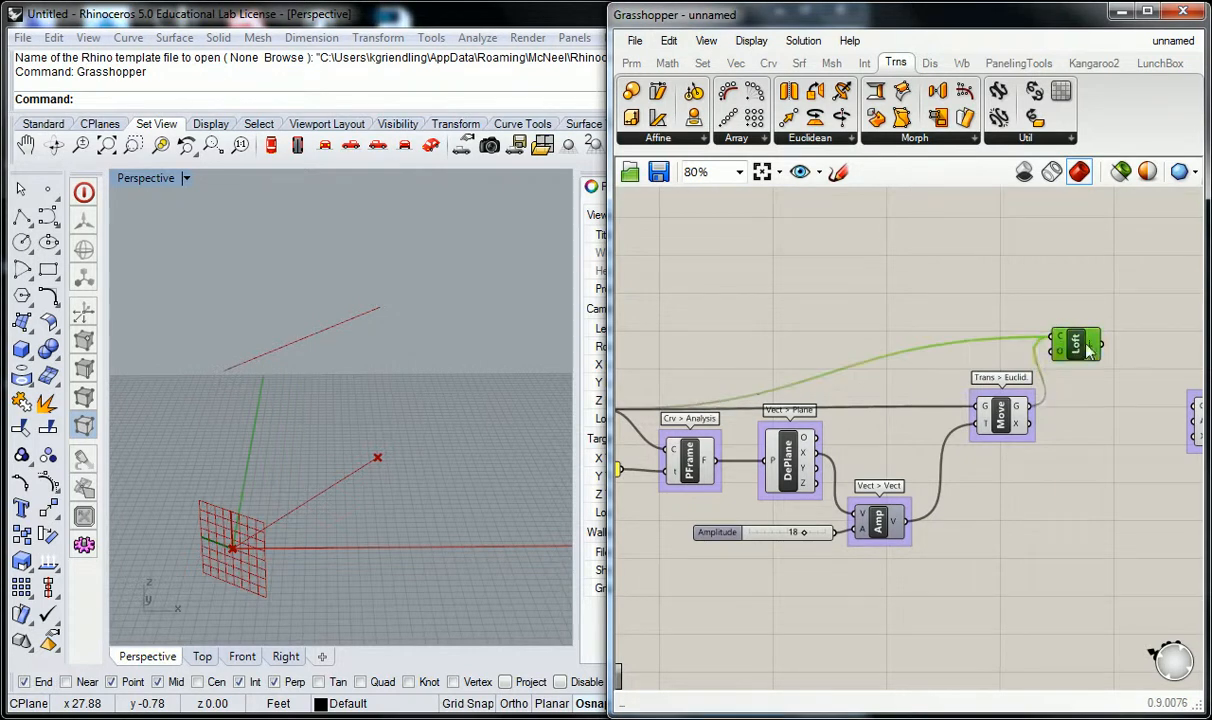
left_click(1060, 384)
left_click(1005, 297)
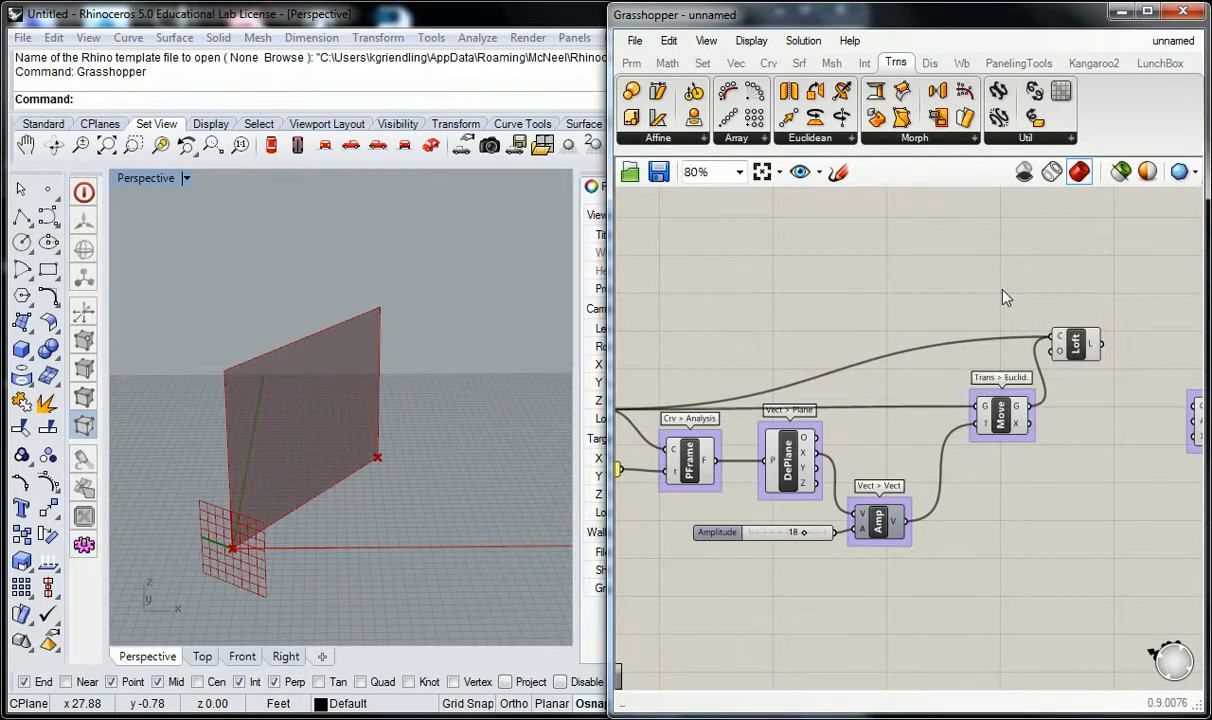
Shift the Rotate Axis component slightly towards the Move component and disable the Loft component's preview.
right_click_drag(1005, 297, 884, 273)
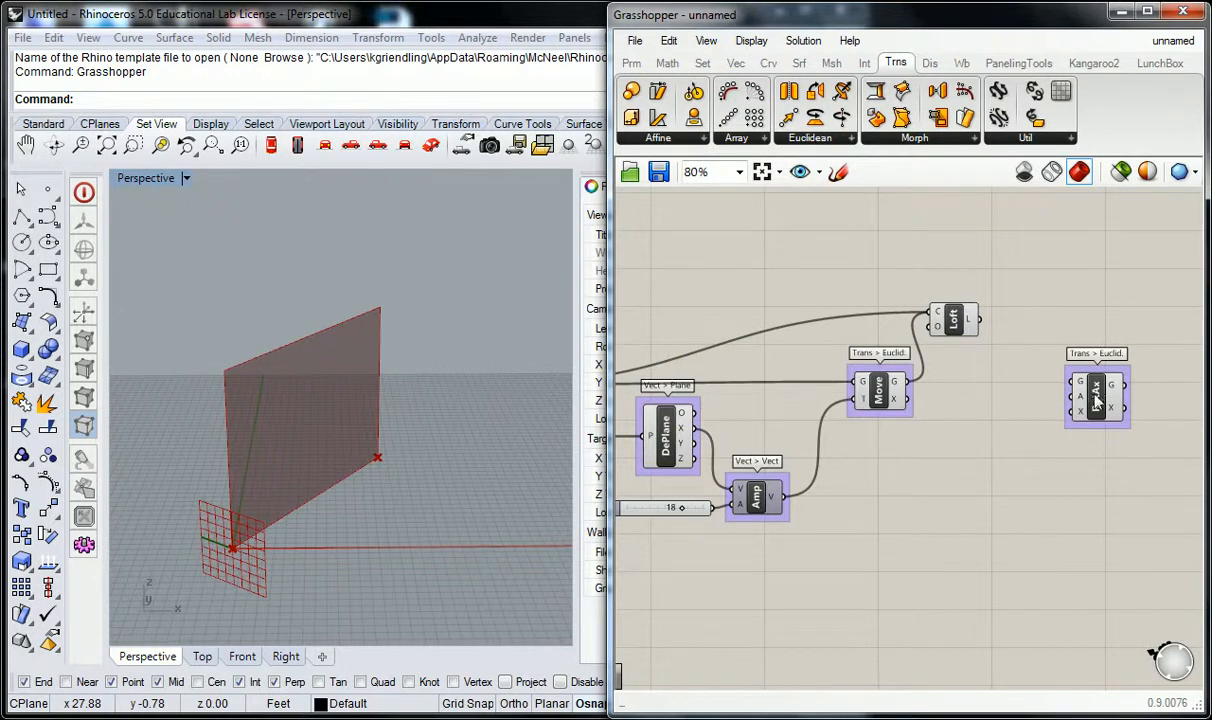
left_click_drag(1104, 406, 1083, 416)
left_click(985, 398)
right_click(953, 318)
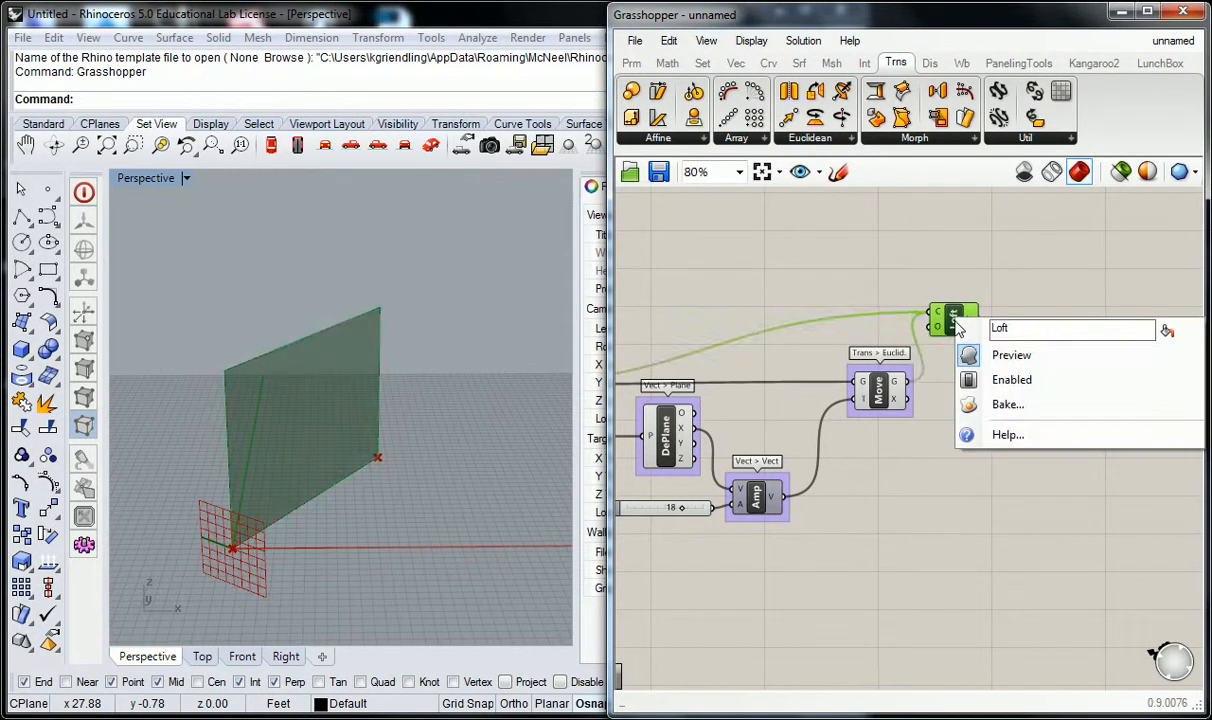
left_click(990, 354)
left_click(955, 281)
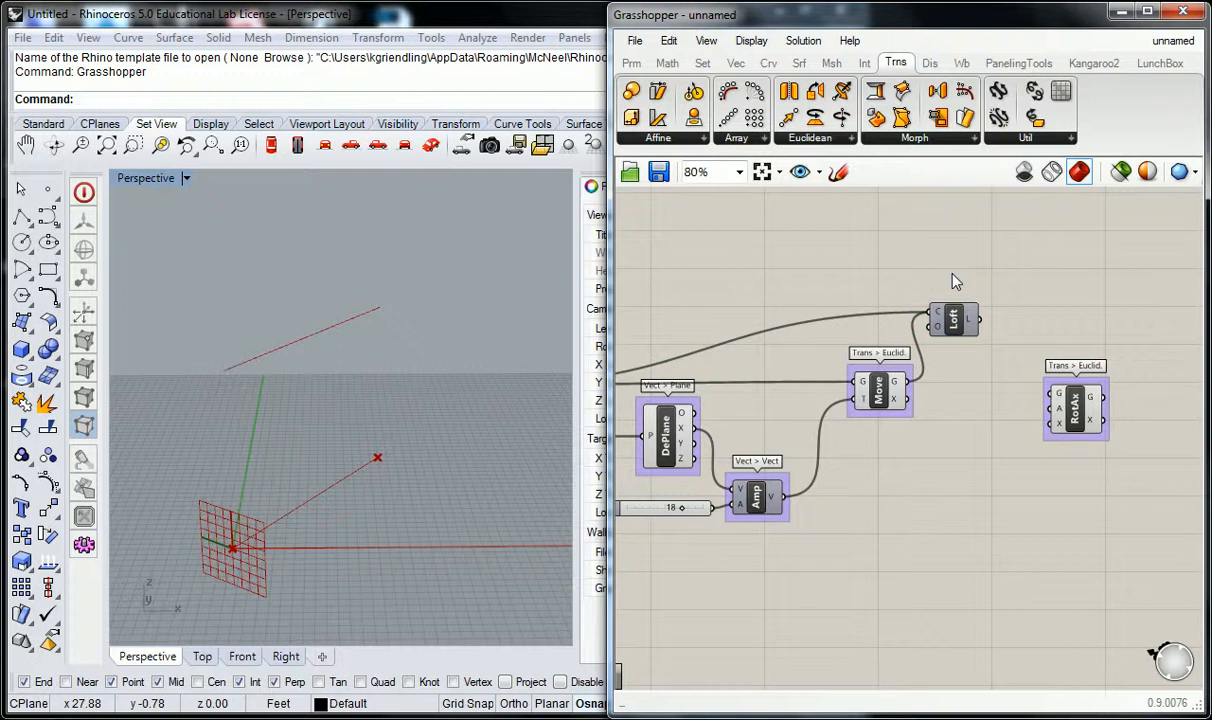
Place the Rotate Axis component closer to Move and connect Move's geometry output to its G input.
left_click_drag(1081, 402, 1018, 400)
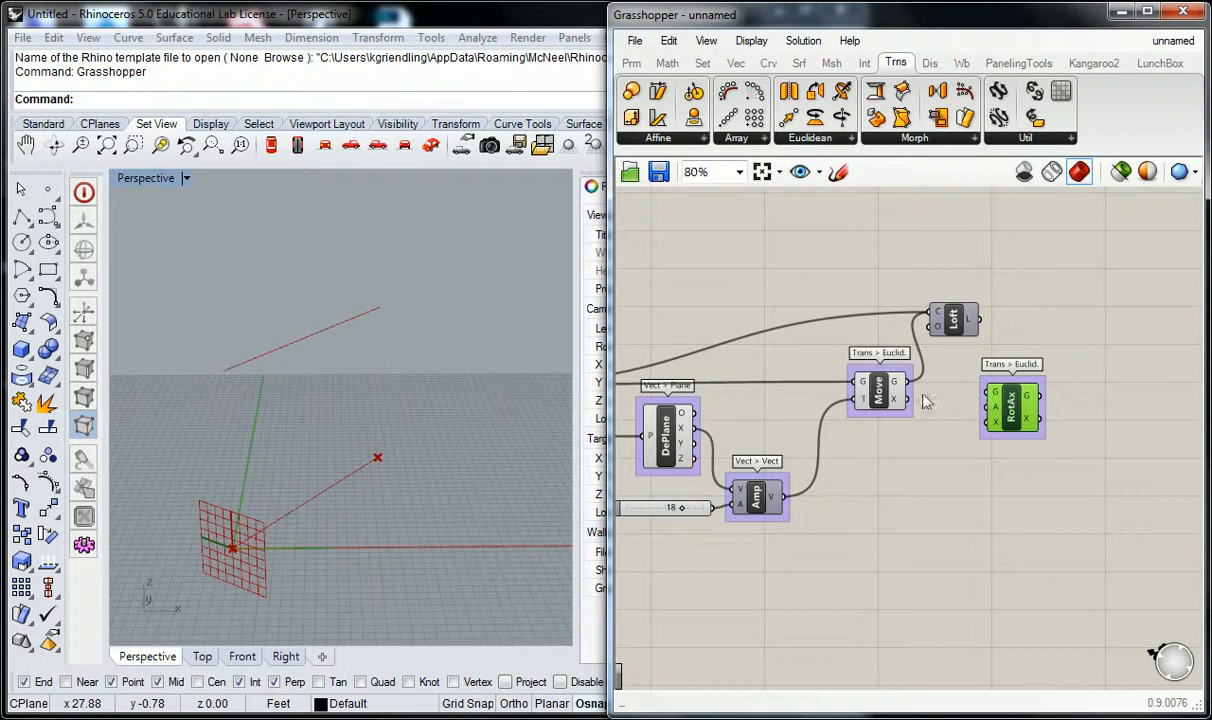
left_click(881, 391)
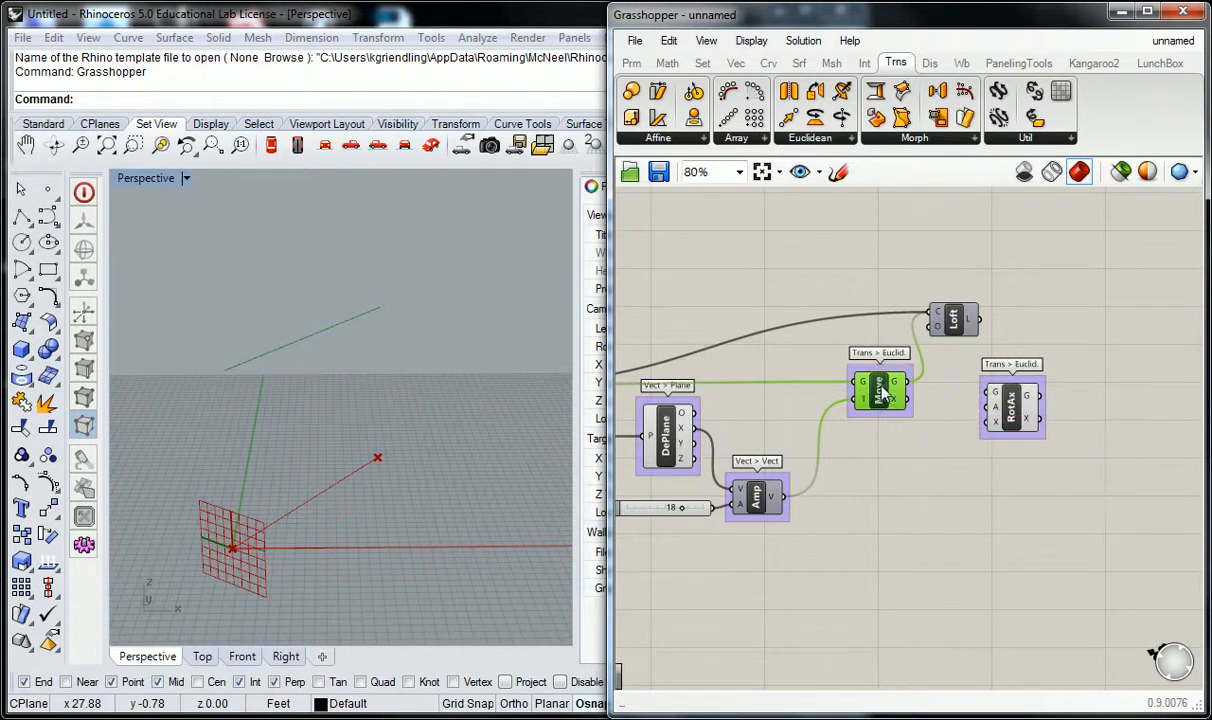
left_click_drag(909, 381, 989, 392)
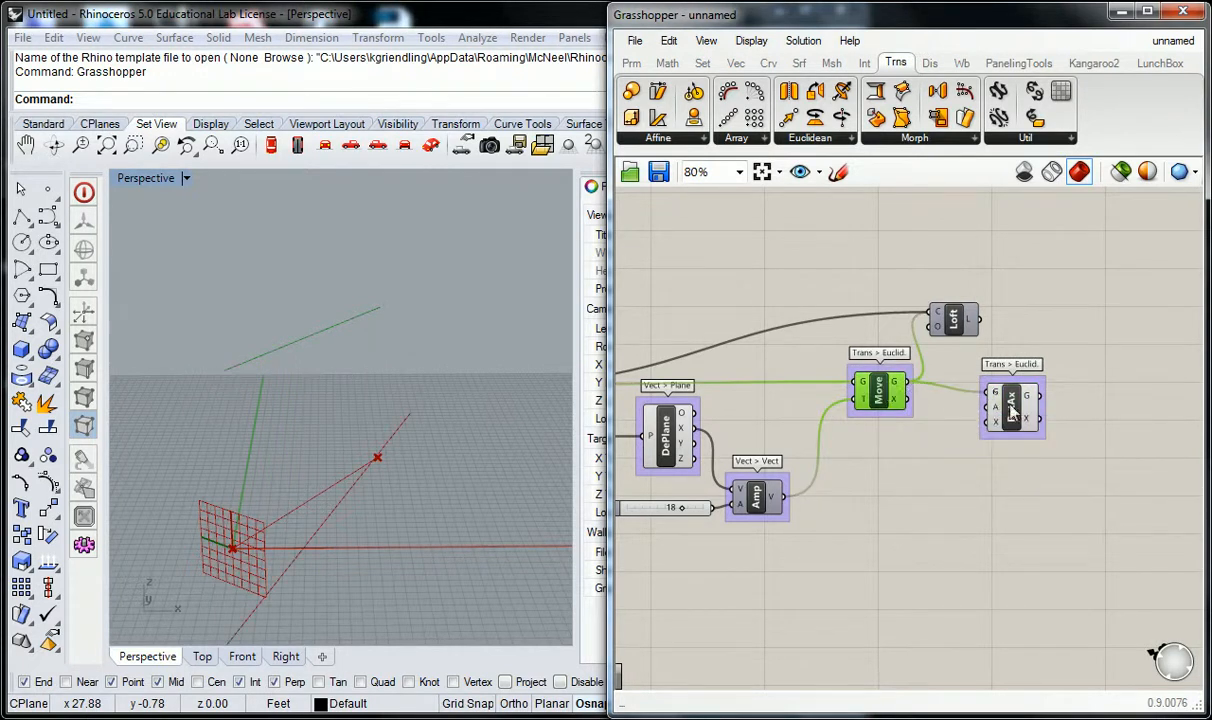
left_click(1010, 400)
left_click(956, 421)
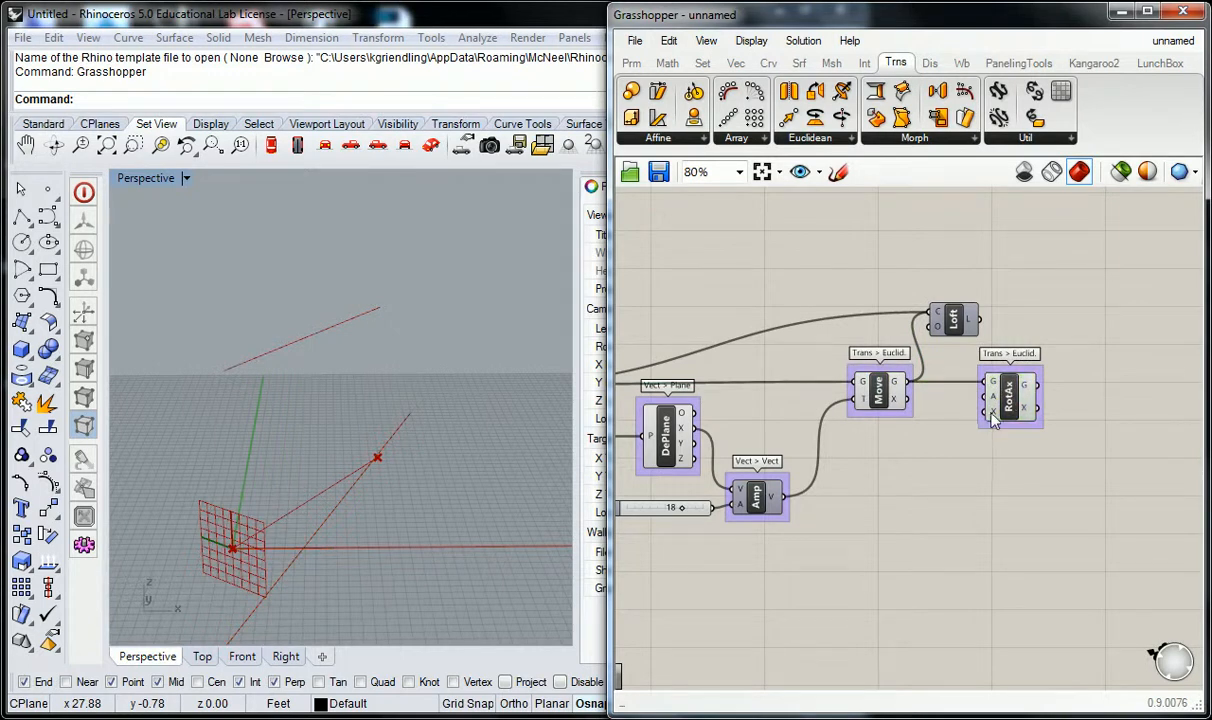
Connect the Line component's output to the axis (X) input of the Rotate Axis component.
right_click_drag(896, 437, 961, 445)
scroll(967, 430, "down", 2)
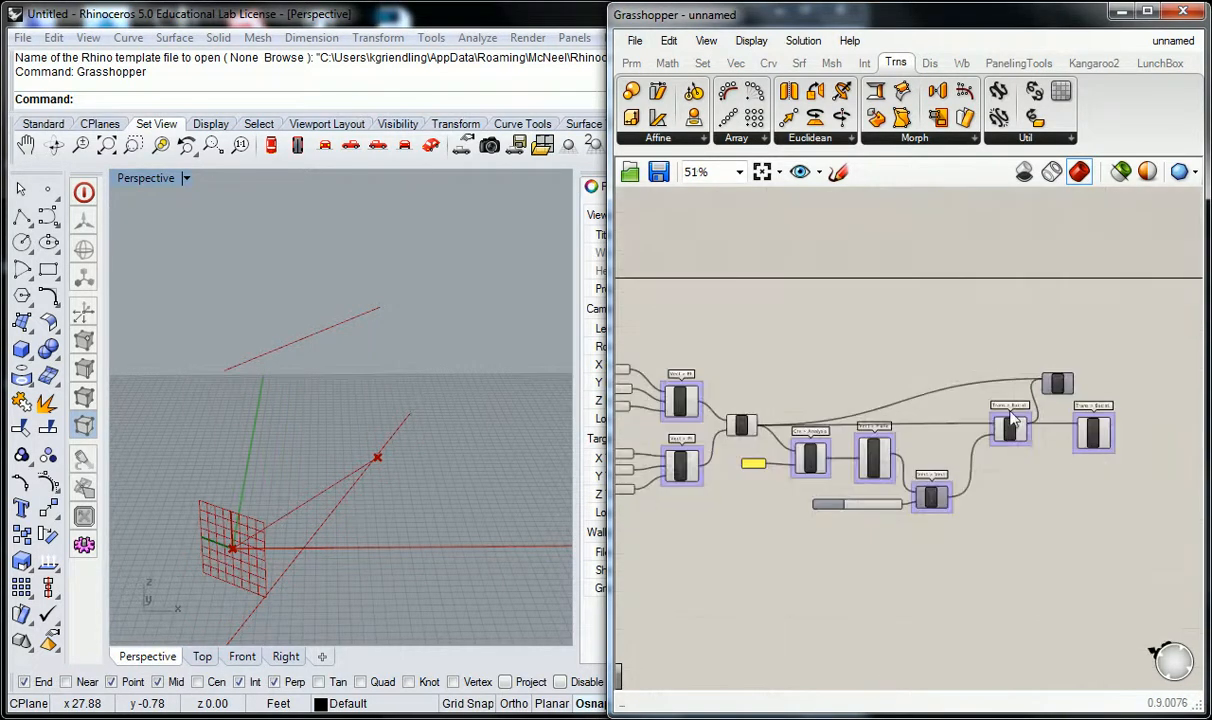
scroll(760, 426, "up", 1)
left_click_drag(735, 424, 1143, 447)
right_click_drag(1107, 486, 1074, 482)
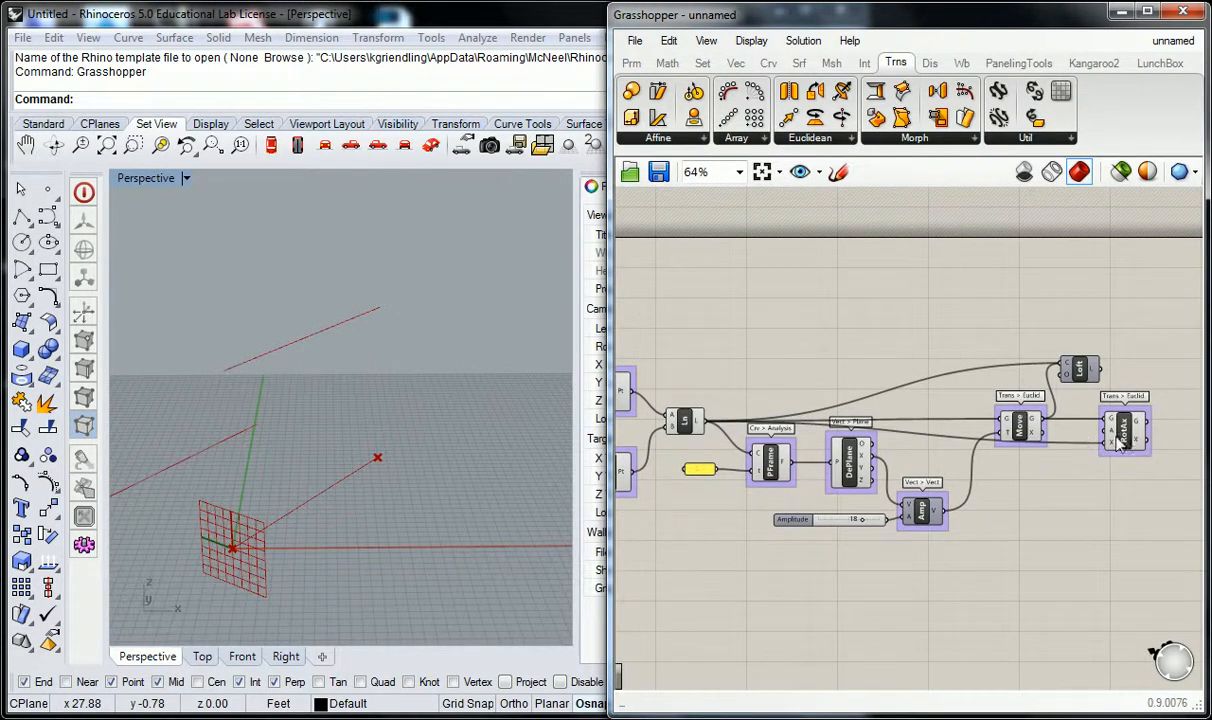
Reposition the Loft component higher on the canvas, above the Rotate Axis component.
left_click_drag(1075, 375, 1121, 354)
left_click(1016, 283)
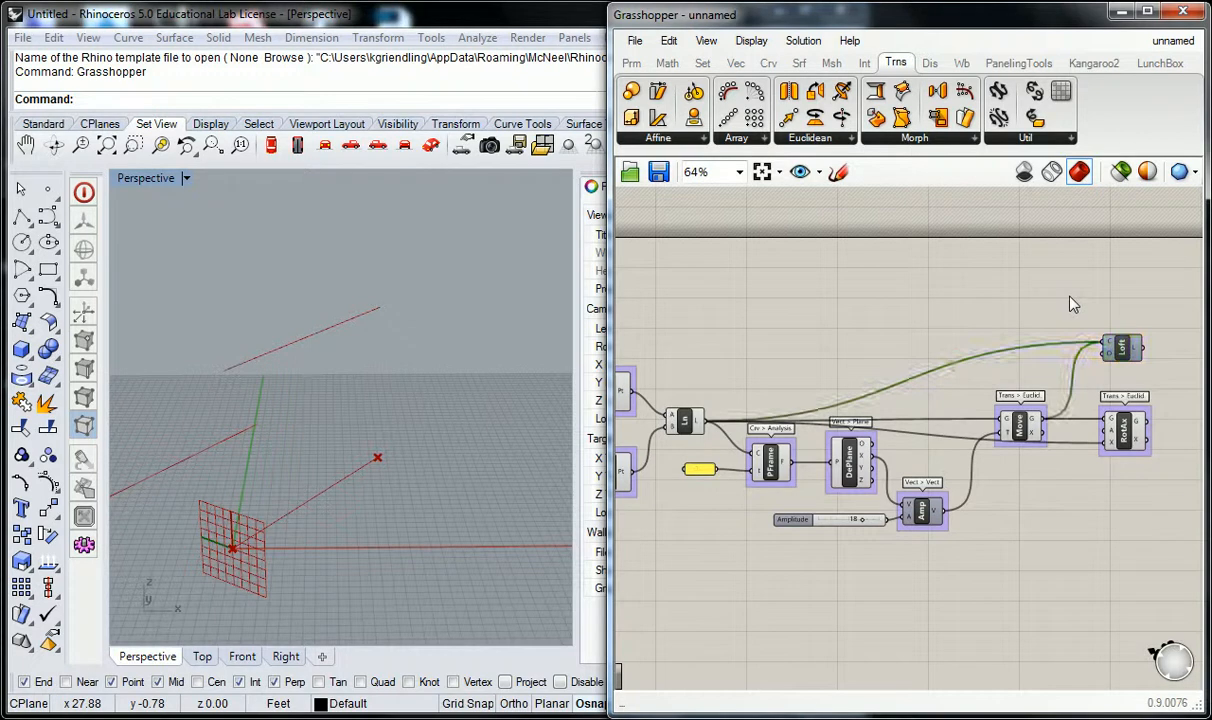
mouse_move(1115, 440)
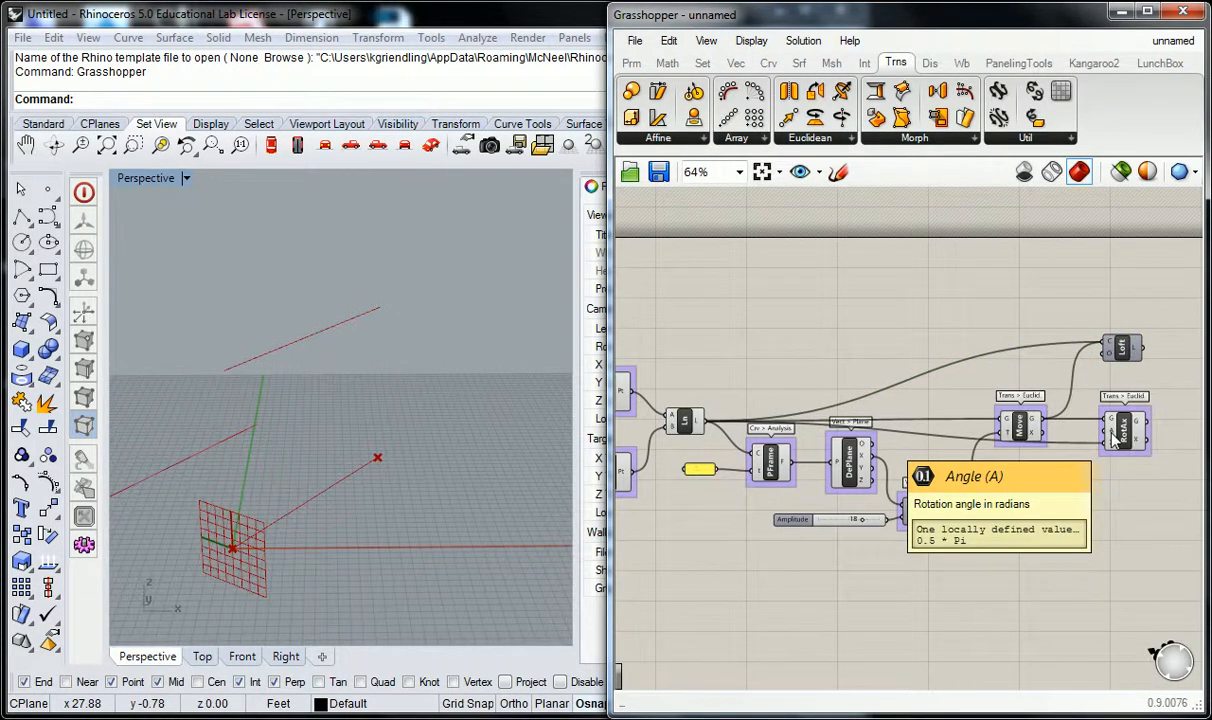
double_click(943, 315)
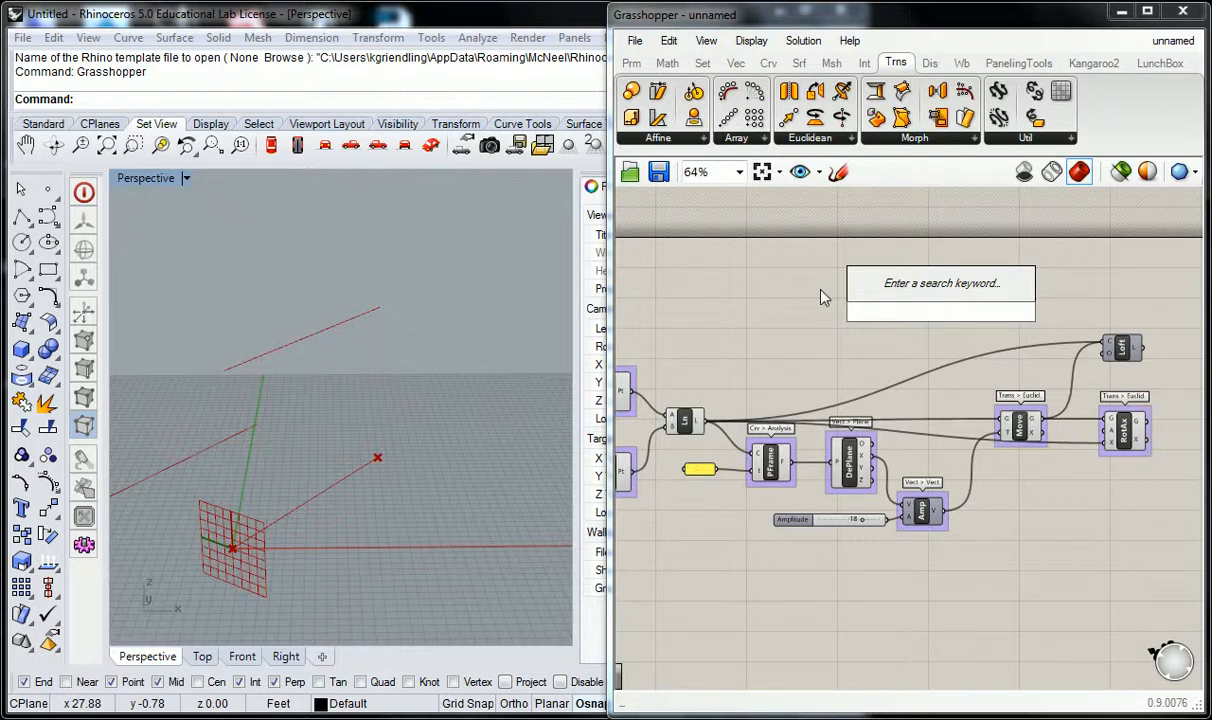
left_click(796, 297)
Rearrange the graph by lowering the Move component and raising the Rotate Axis component so their wires separate.
scroll(810, 319, "down", 1)
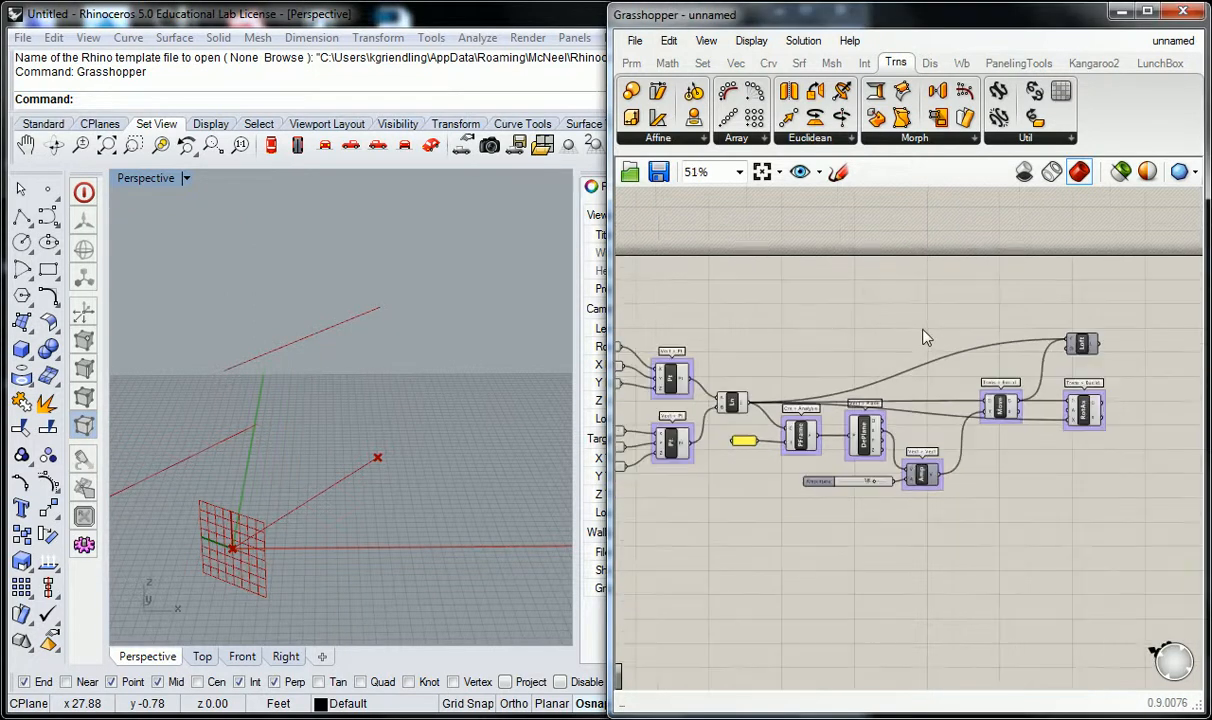
scroll(810, 319, "up", 3)
left_click(812, 404)
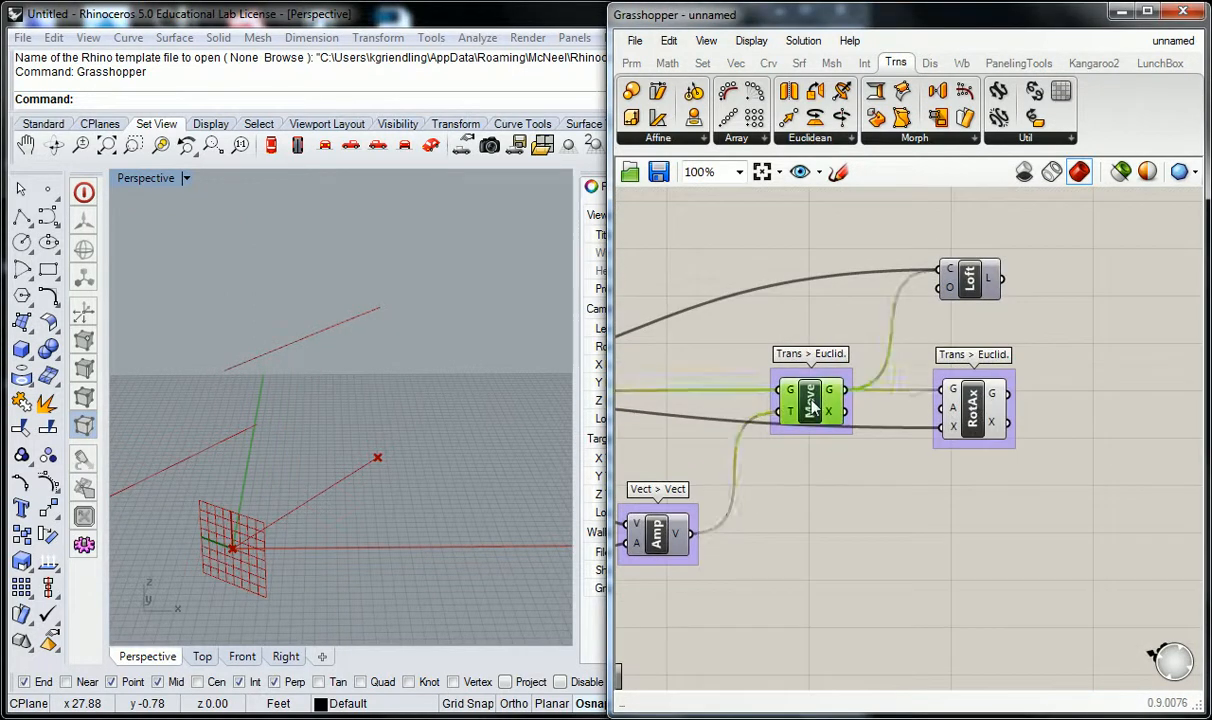
left_click_drag(812, 404, 812, 463)
left_click_drag(975, 416, 989, 381)
left_click(886, 247)
scroll(884, 246, "down", 3)
right_click_drag(814, 263, 945, 312)
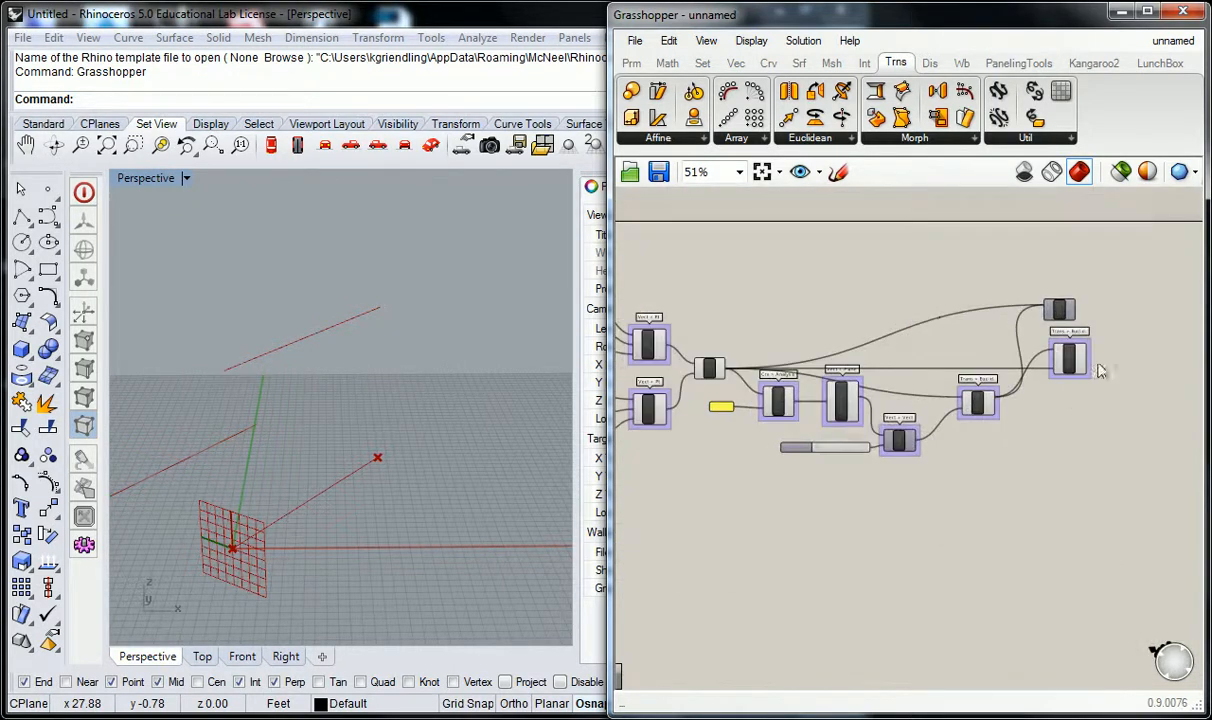
Add a number slider ranging from -15 to 15 with a value of 0 above the DePlane component.
scroll(1094, 364, "up", 2)
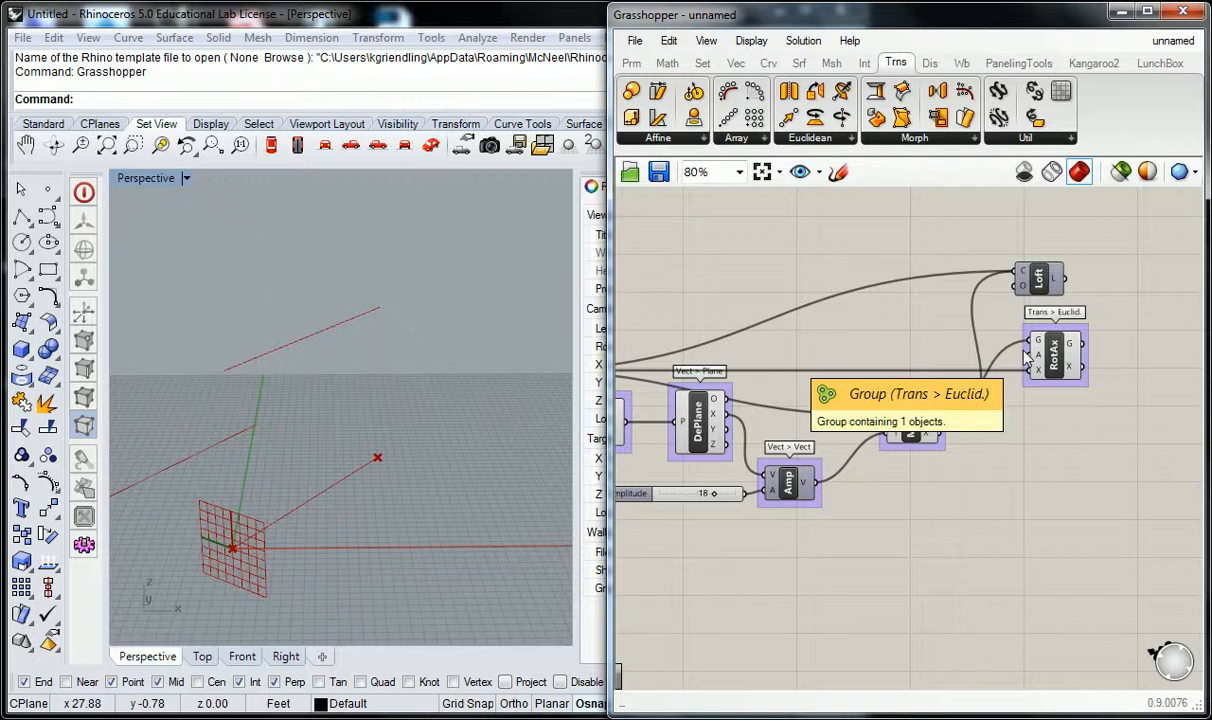
right_click_drag(873, 319, 917, 334)
double_click(813, 287)
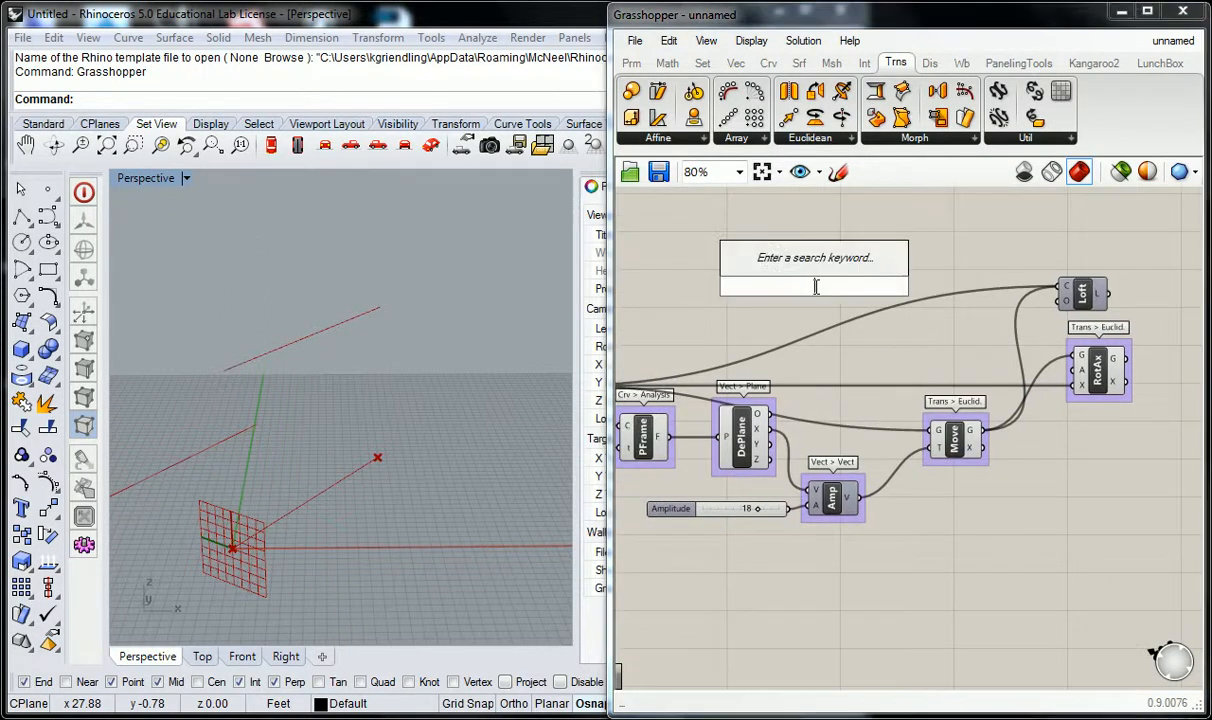
type("-15")
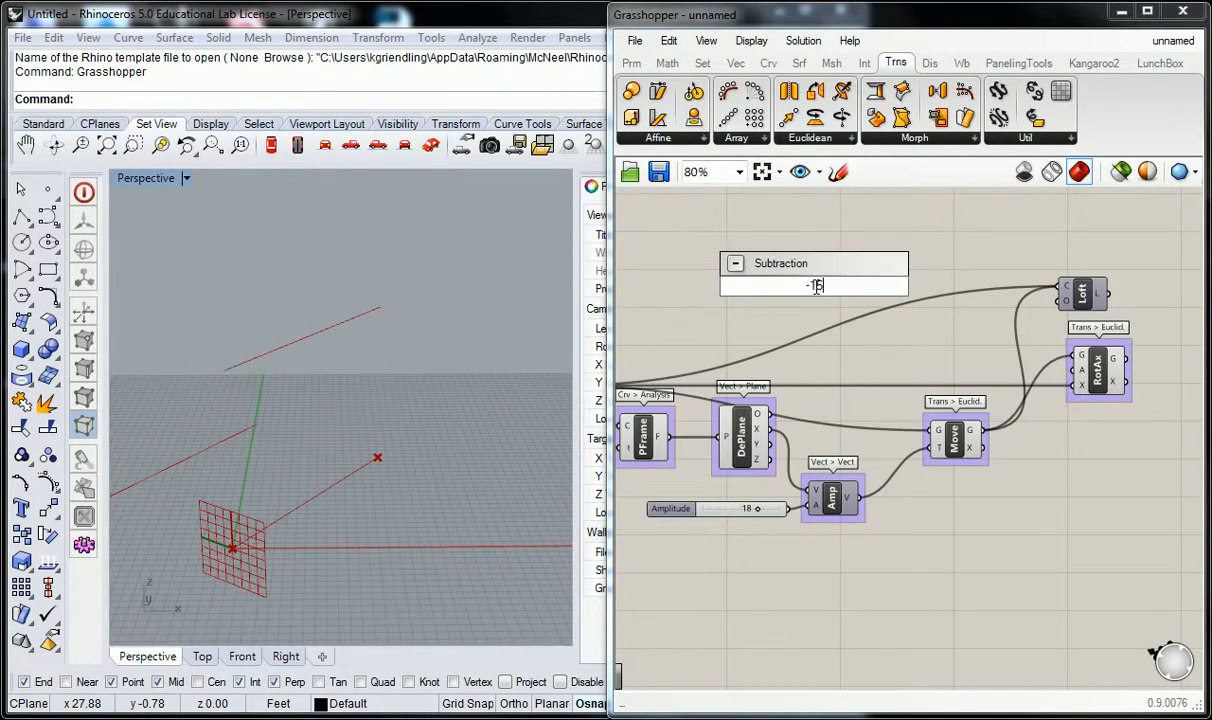
type(">")
type("<0<")
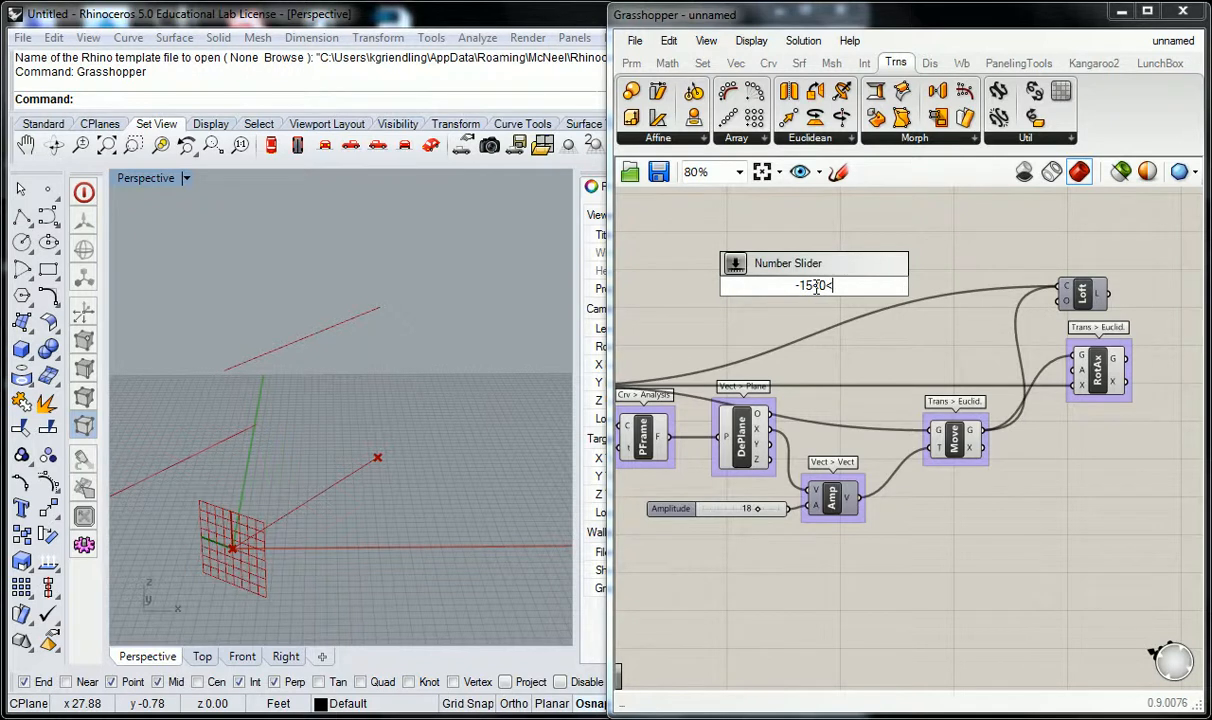
type("15")
key("Return")
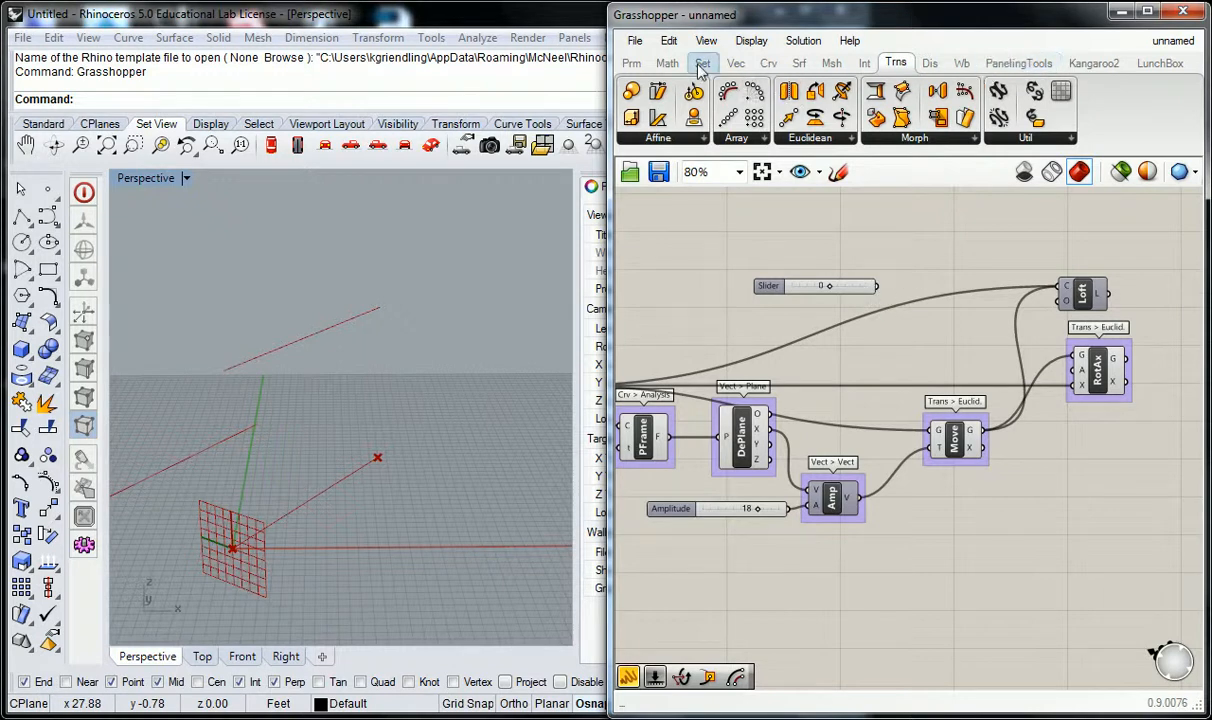
Add a Radians conversion component between the new slider and the Rotate Axis component.
left_click(667, 62)
left_click(1085, 139)
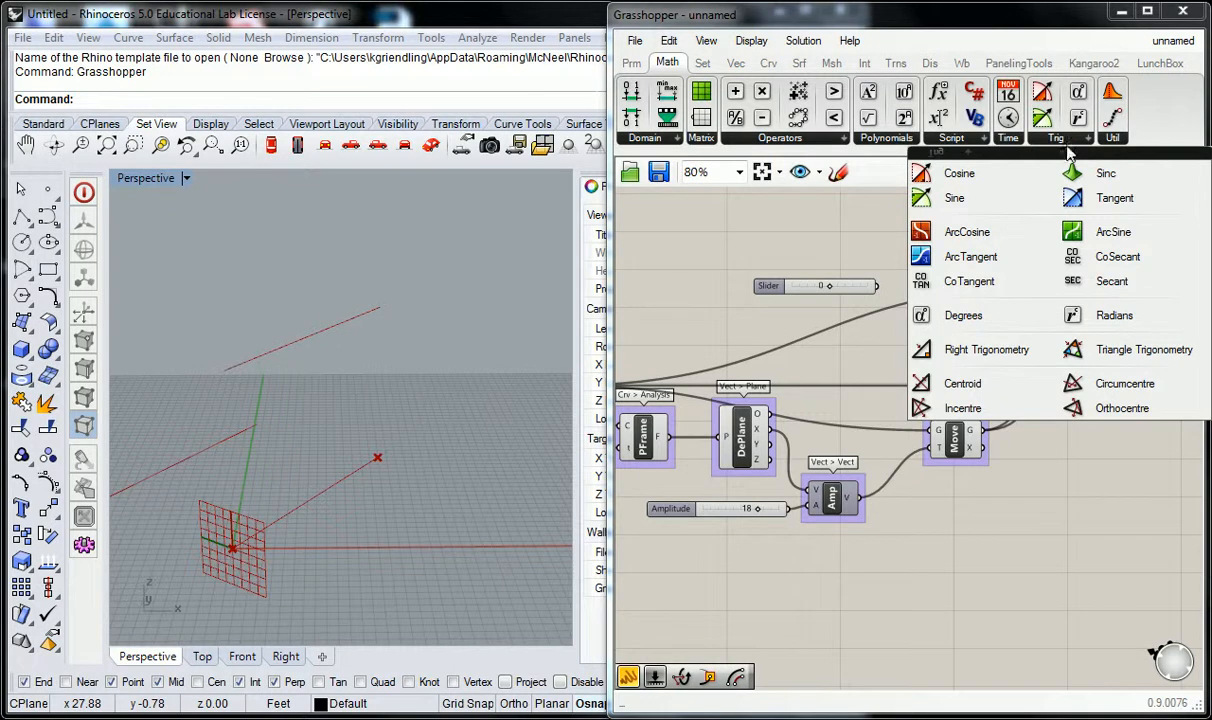
left_click_drag(1074, 317, 980, 338)
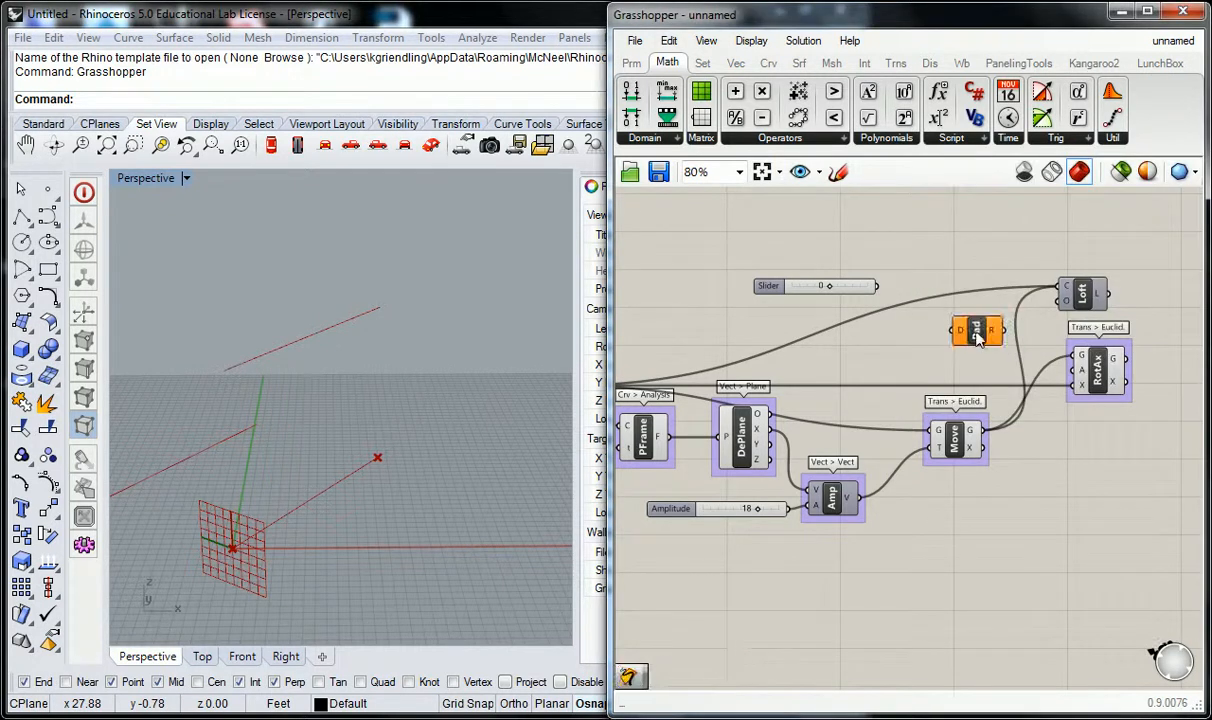
Wire the -15 to 15 slider into the Radians component and its output into the angle input of Rotate Axis.
left_click_drag(877, 287, 1073, 370)
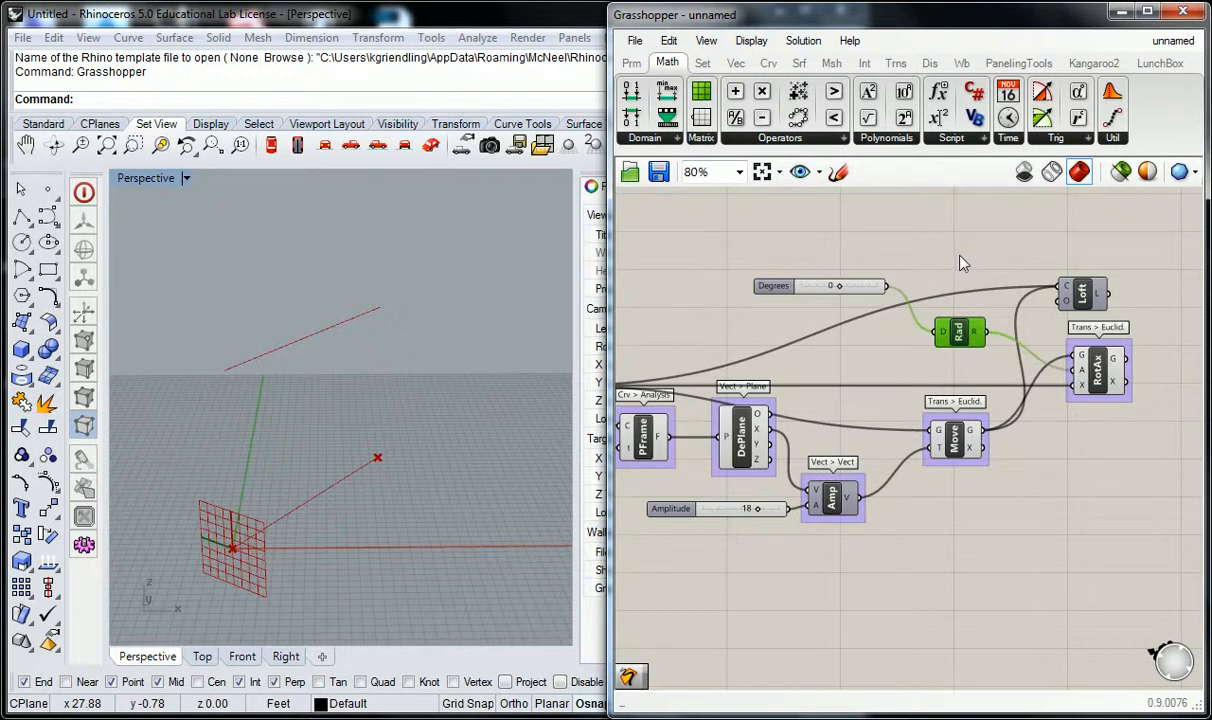
left_click(958, 265)
left_click(1085, 363)
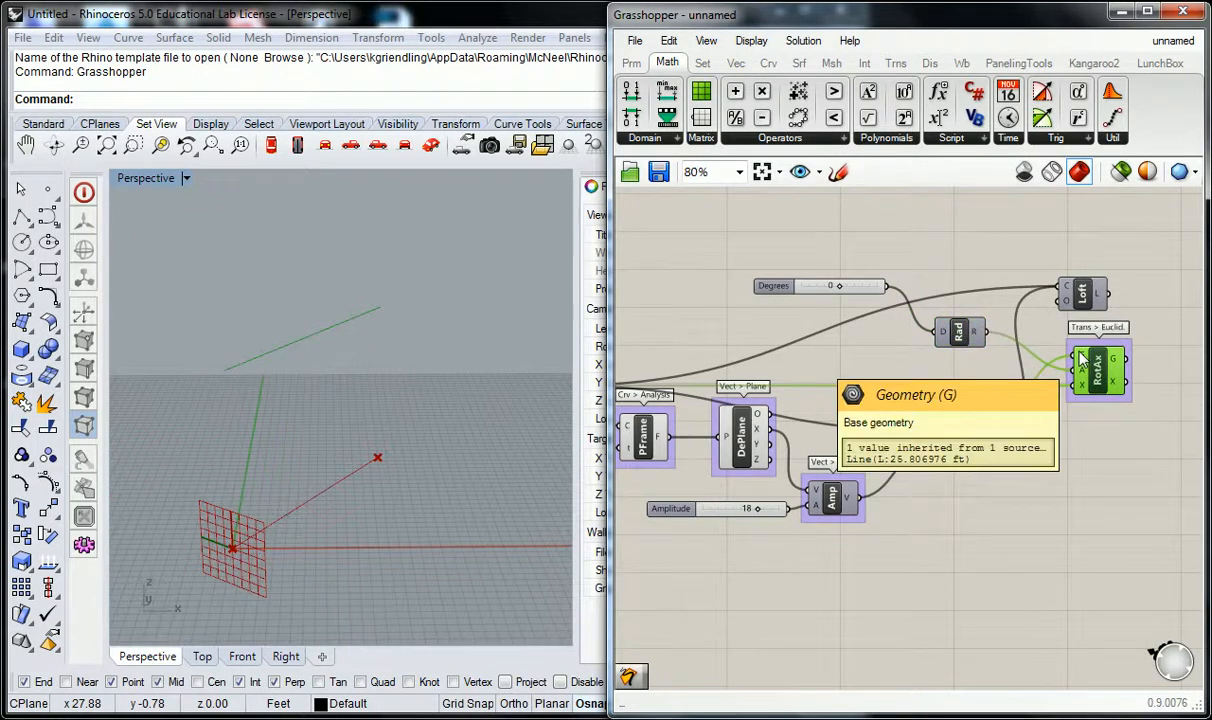
left_click(940, 435)
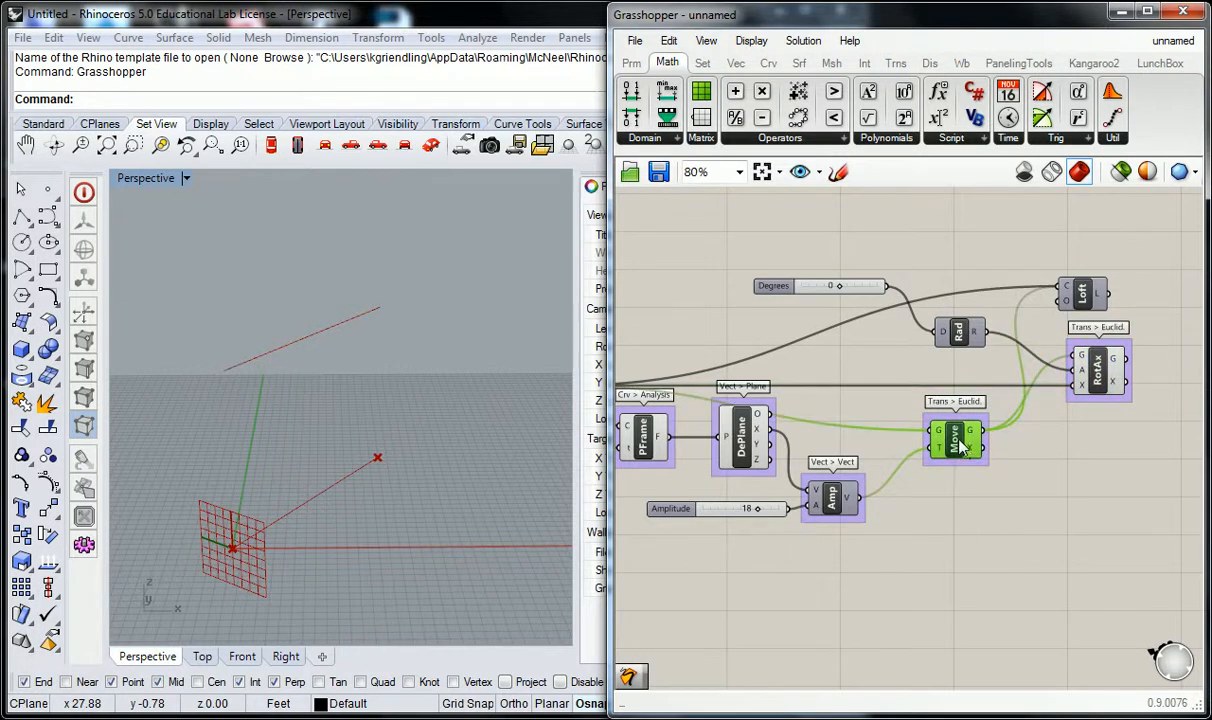
left_click(1098, 372)
right_click_drag(1092, 435, 1021, 457)
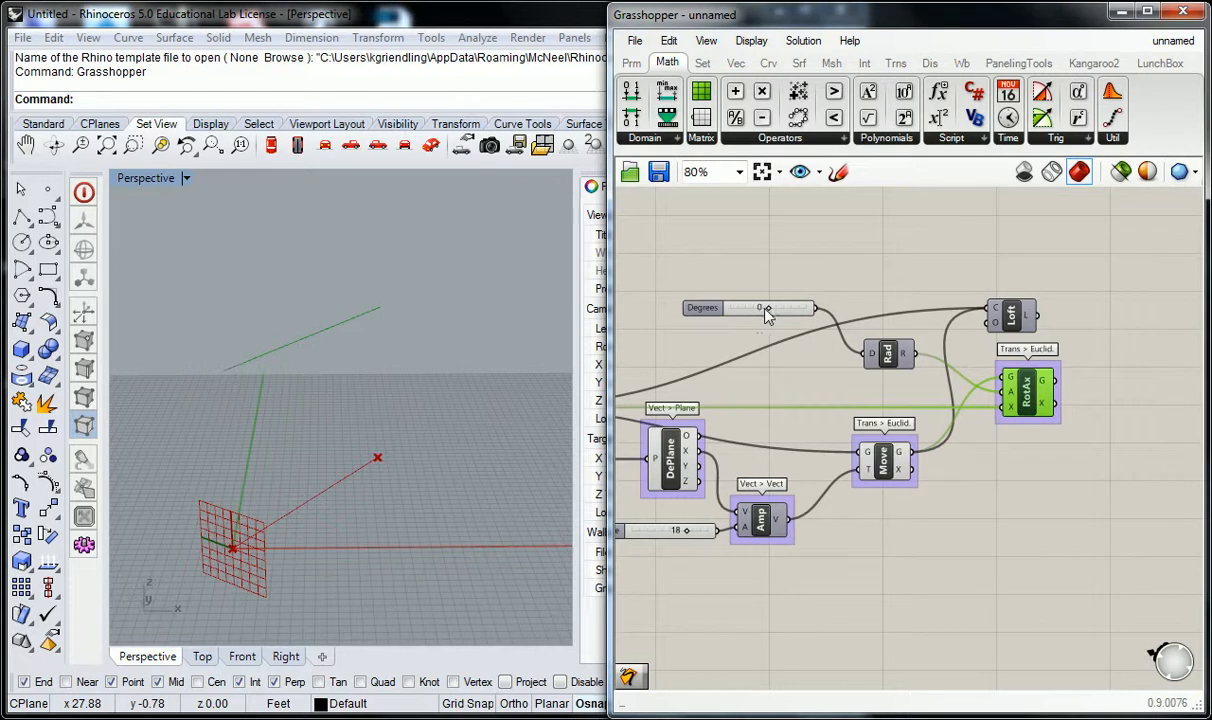
Set the Degrees slider to -9 and turn on the preview of the Loft component.
mouse_move(345, 358)
right_mouse_down()
mouse_move(425, 336)
mouse_move(378, 387)
mouse_move(367, 363)
right_mouse_up()
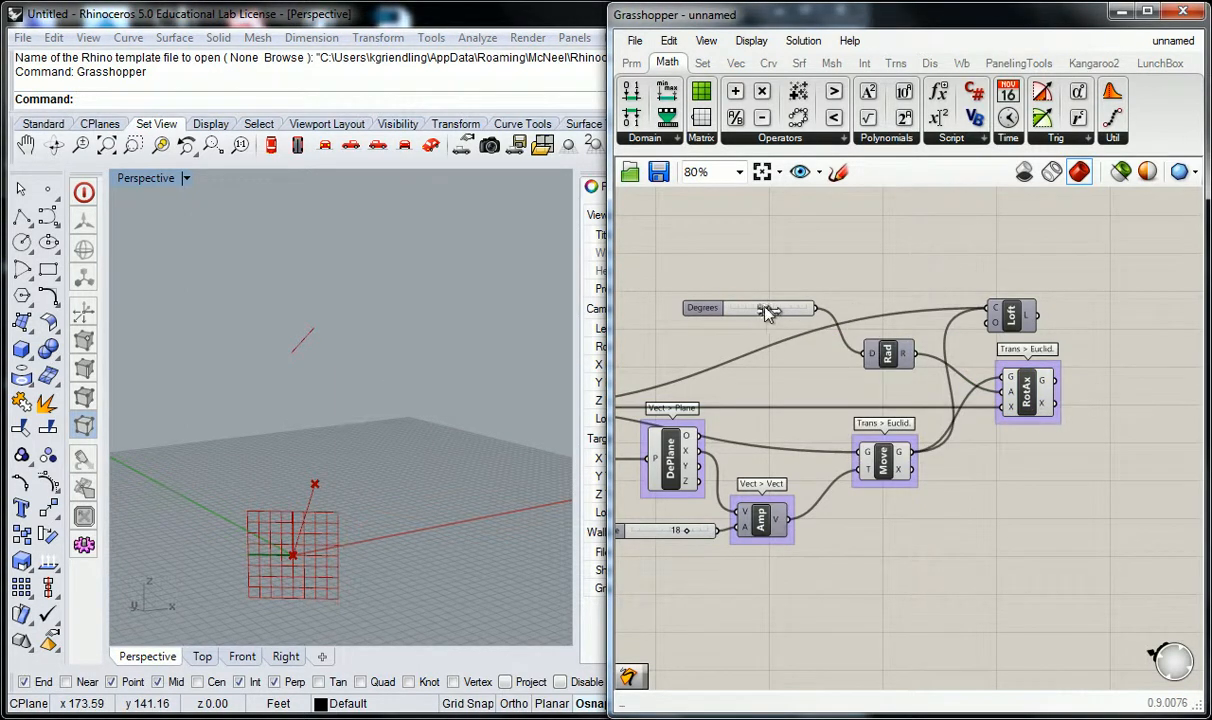
left_click_drag(772, 312, 738, 311)
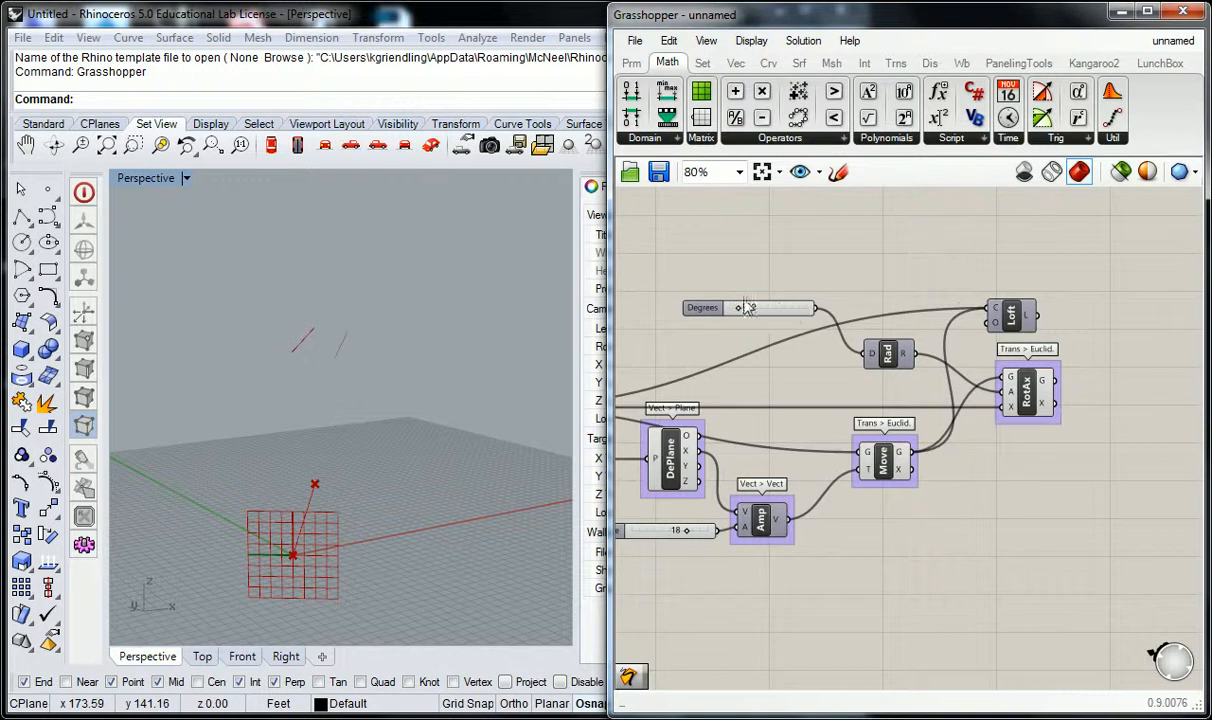
right_click(1005, 313)
left_click(1005, 362)
right_click_drag(968, 279, 916, 271)
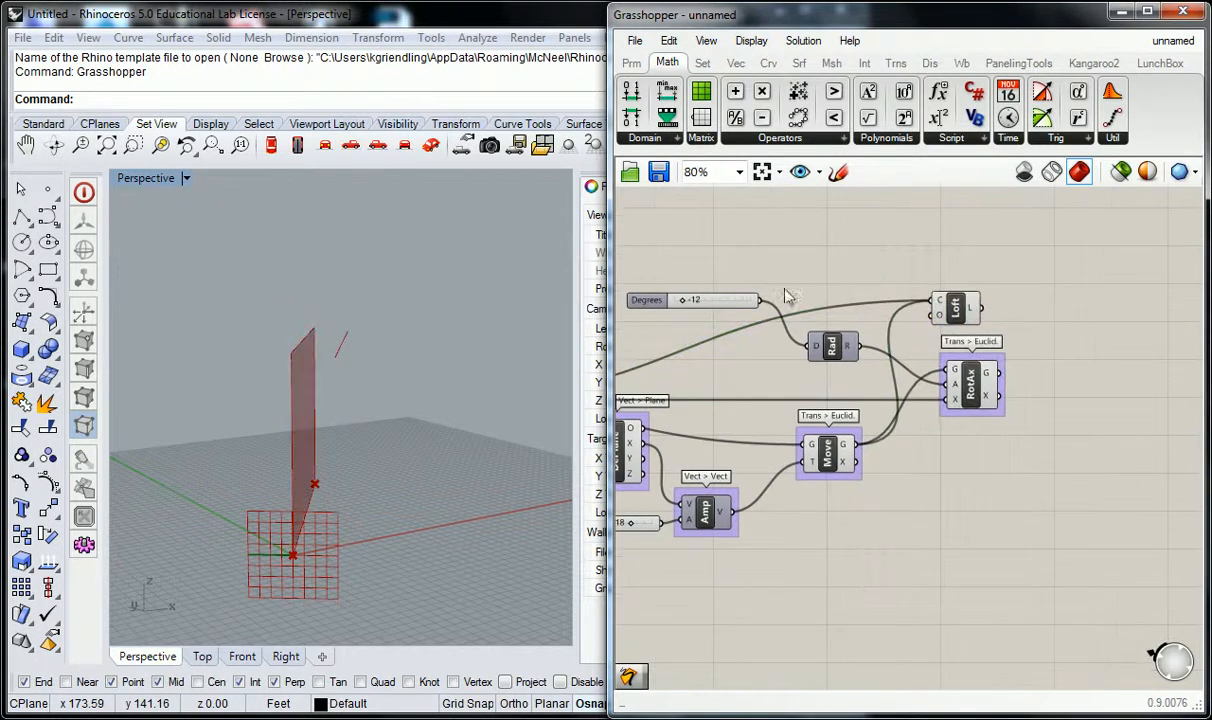
left_click_drag(682, 300, 716, 318)
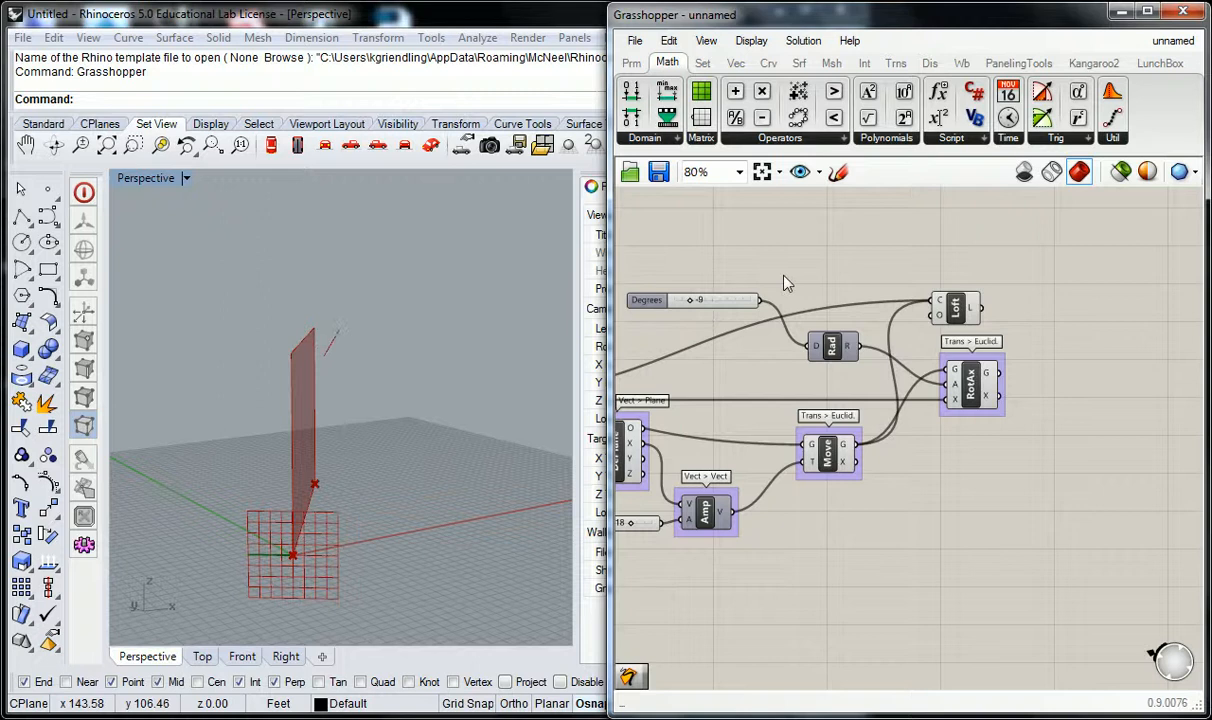
Replace the Move geometry with the Rotate Axis geometry in the Loft's curve input, shifting the Loft component beyond Rotate Axis.
right_click(939, 300)
mouse_move(920, 368)
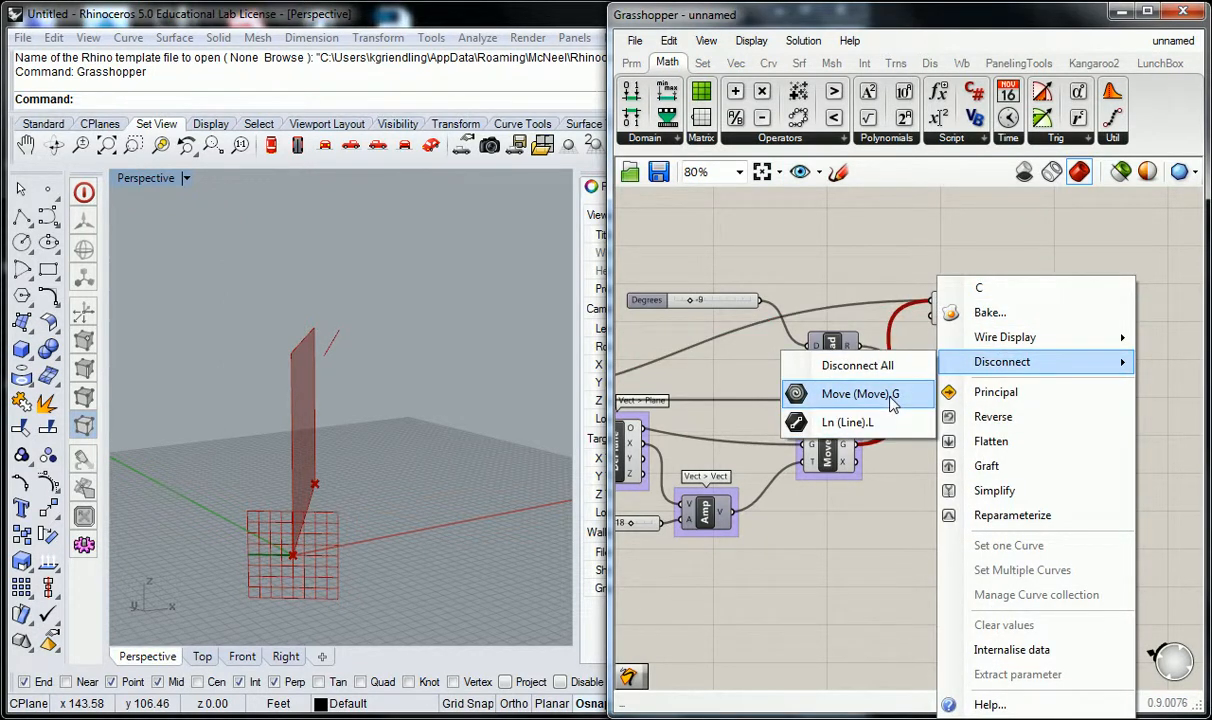
left_click(895, 398)
left_click(966, 314)
left_click_drag(966, 314, 1044, 303)
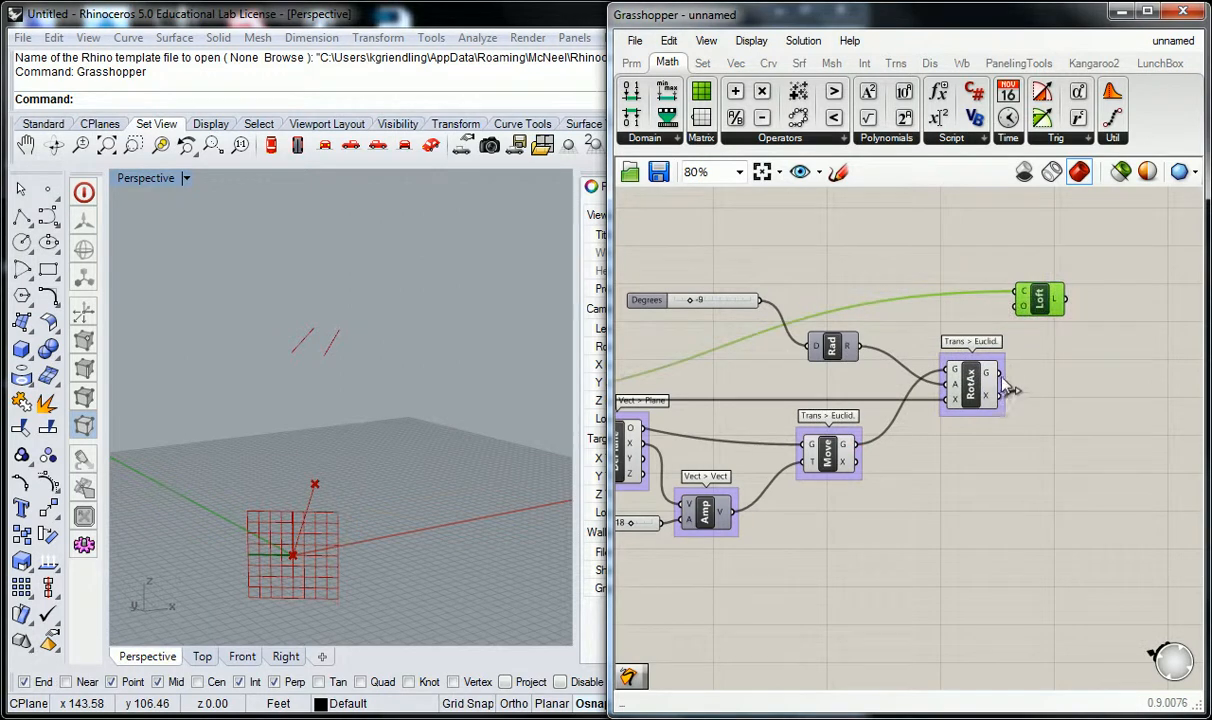
left_click_drag(988, 372, 1020, 292)
left_click(960, 275)
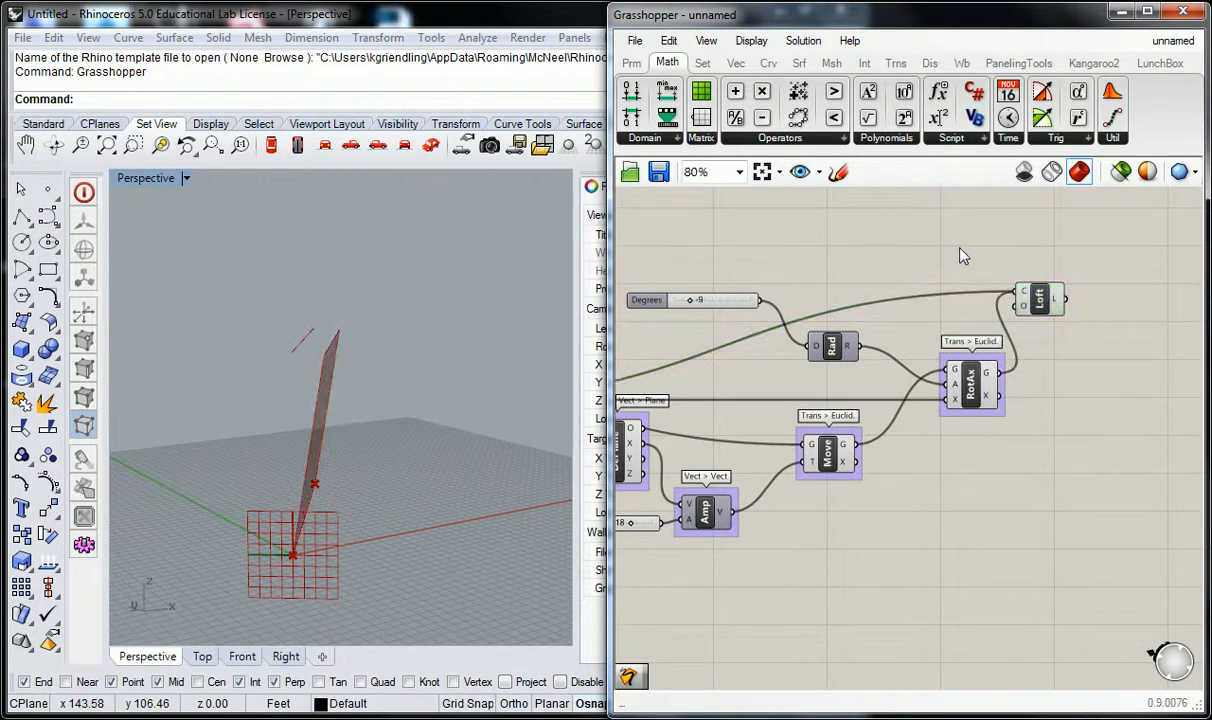
Examine how the lofted surface tilts about the base line from several viewing angles and review the component graph.
right_click_drag(372, 370, 350, 370)
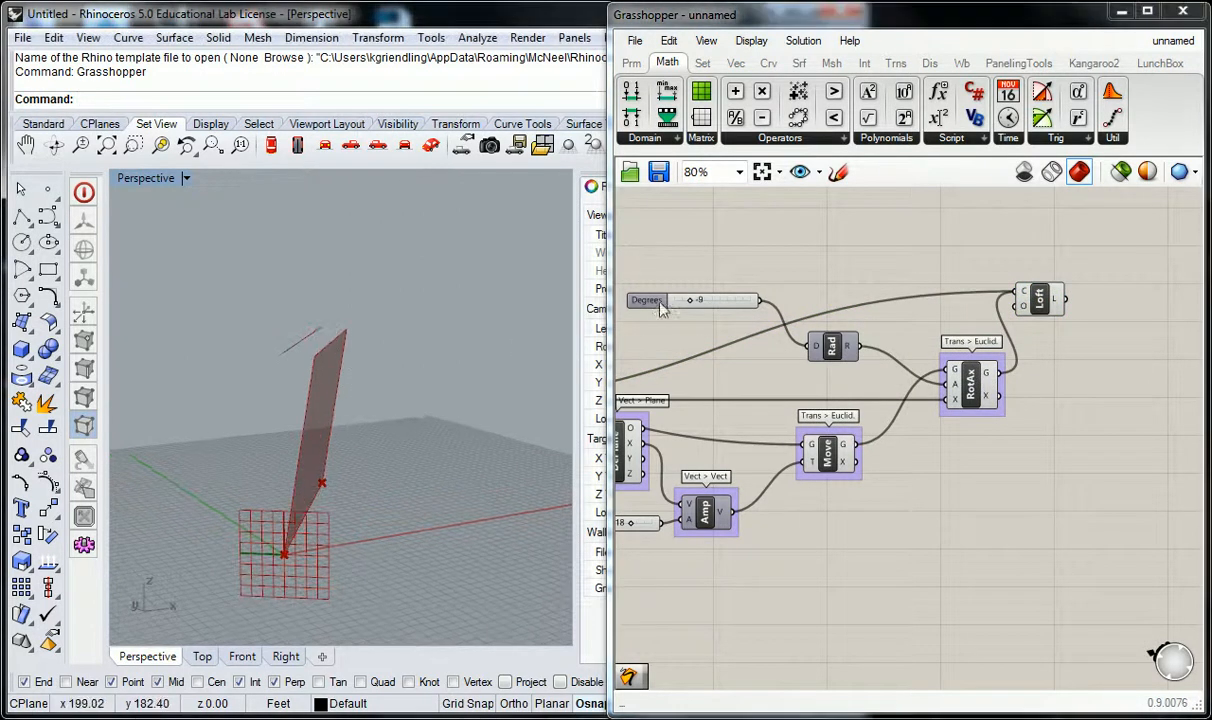
left_click_drag(691, 301, 696, 327)
mouse_move(316, 384)
right_mouse_down()
mouse_move(414, 361)
mouse_move(295, 382)
right_mouse_up()
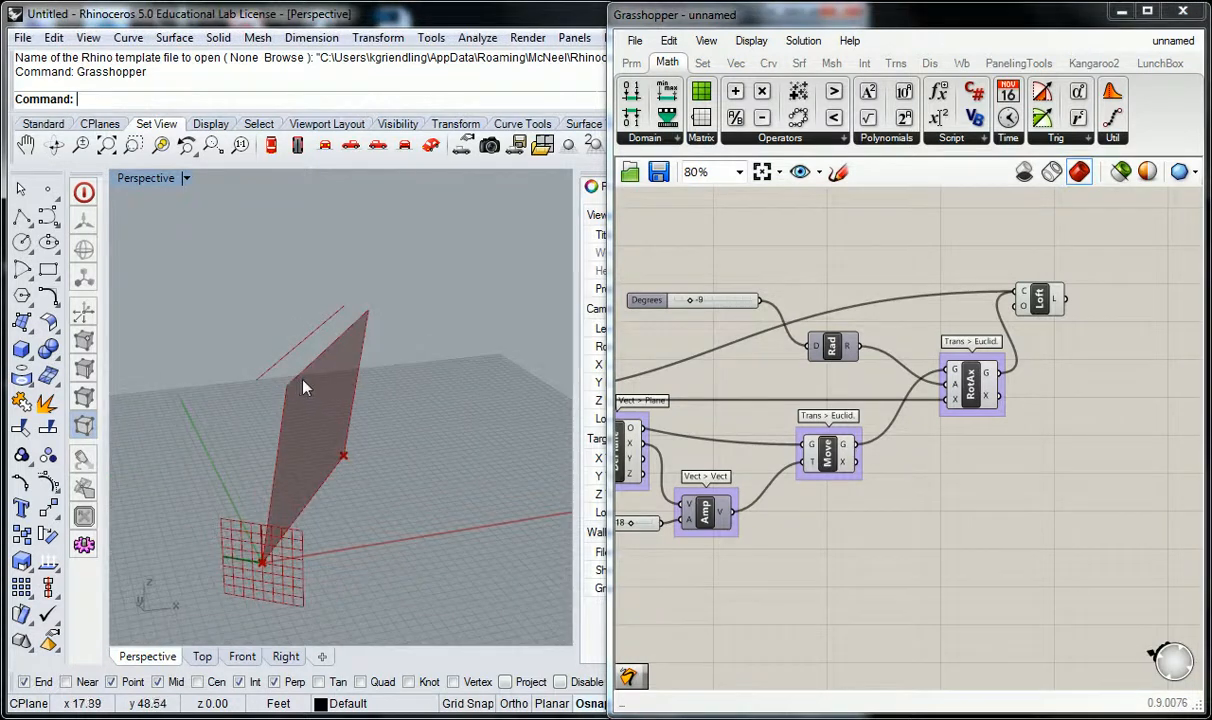
right_click_drag(809, 256, 930, 324)
scroll(964, 275, "down", 2)
scroll(930, 324, "up", 1)
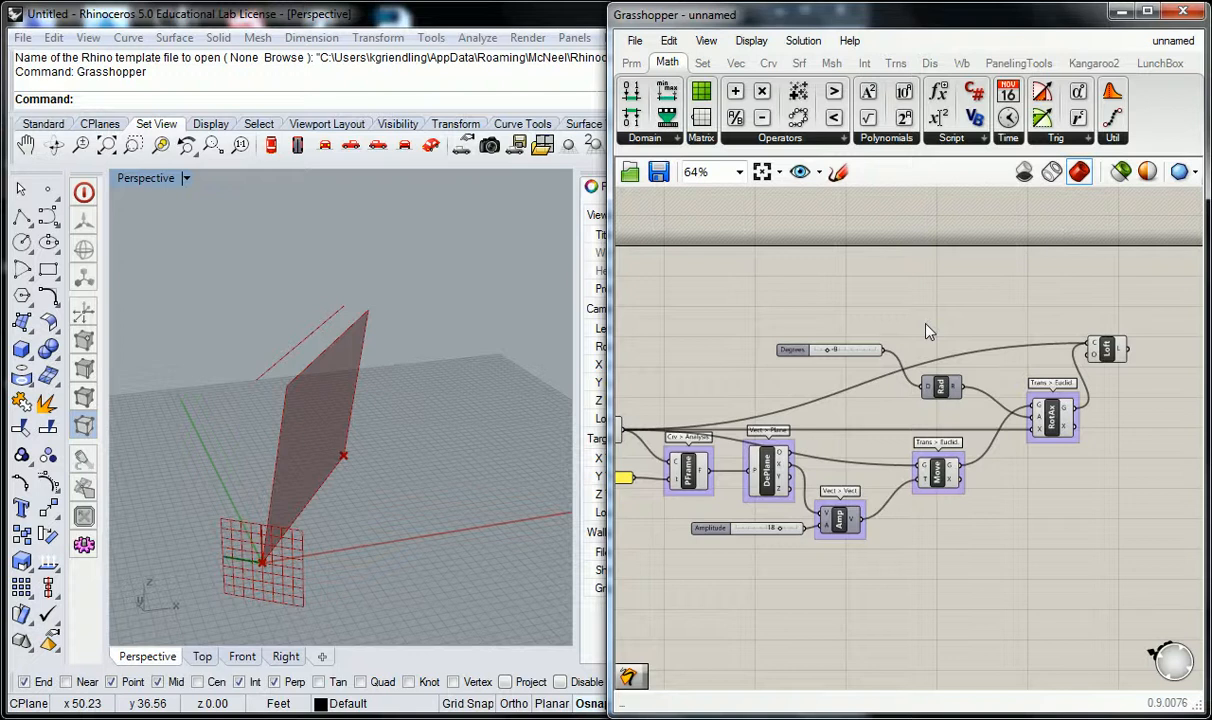
right_click_drag(920, 311, 957, 304)
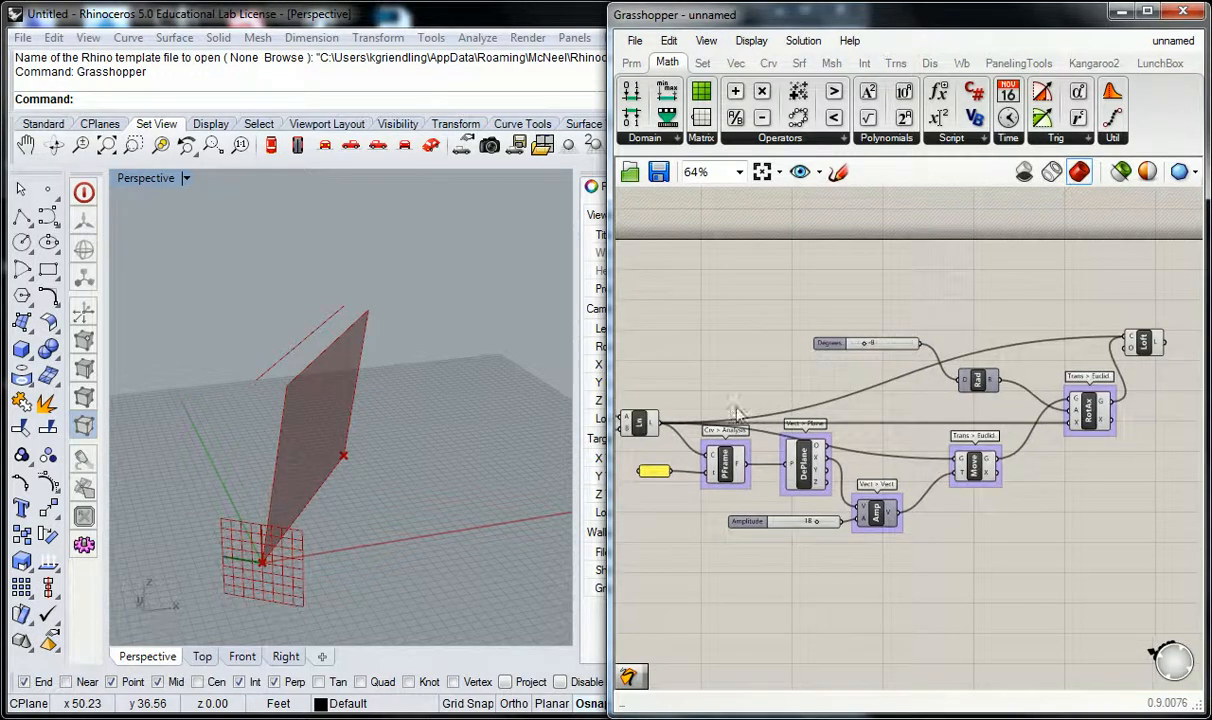
right_click_drag(325, 558, 257, 534)
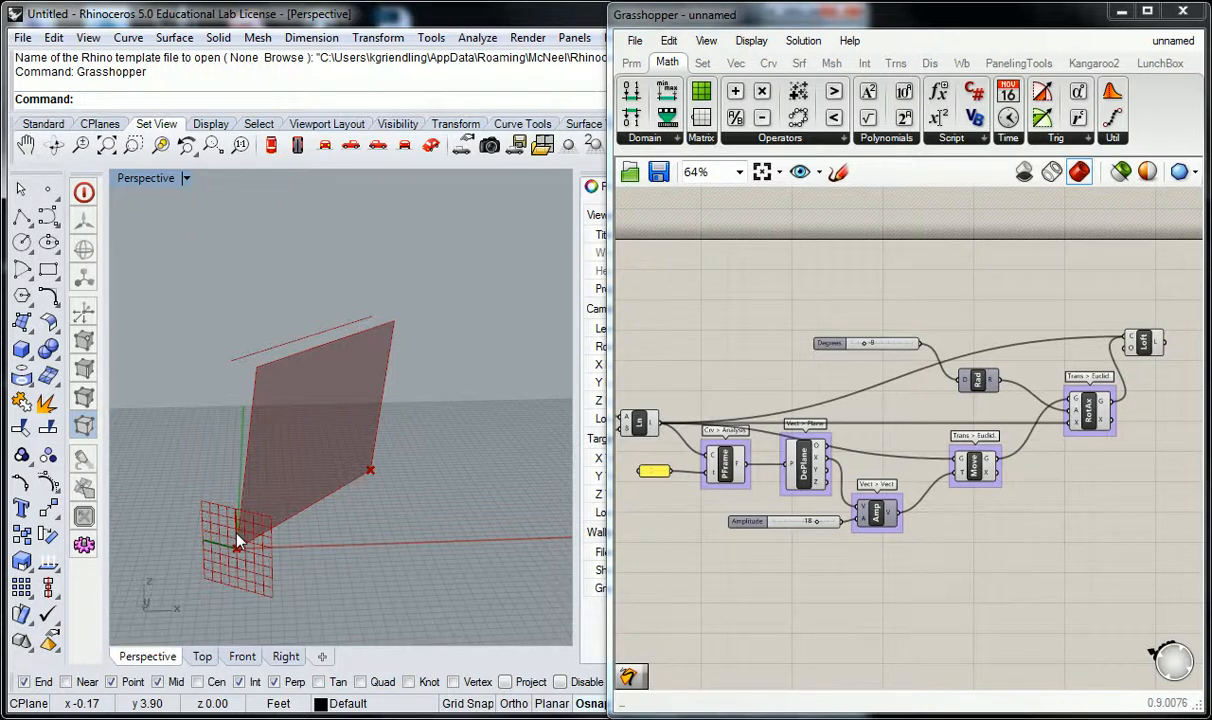
Try driving the Radians component with a new number slider set to -90.
double_click(866, 305)
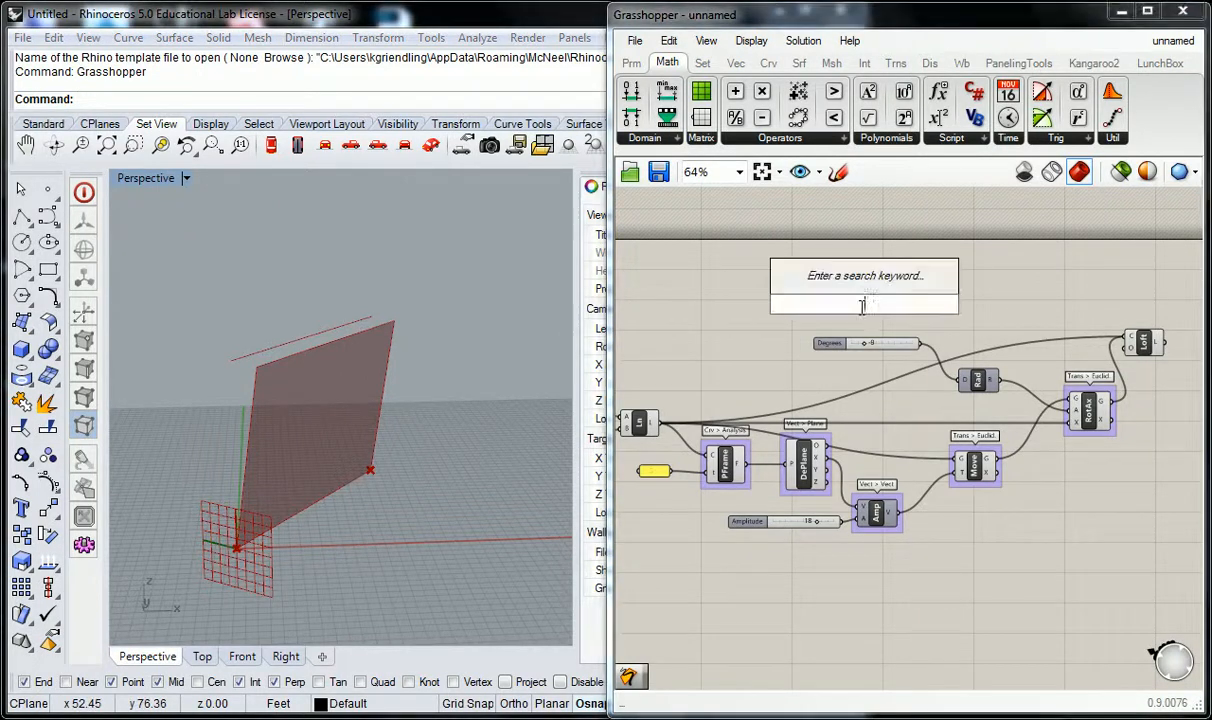
type("-90<9")
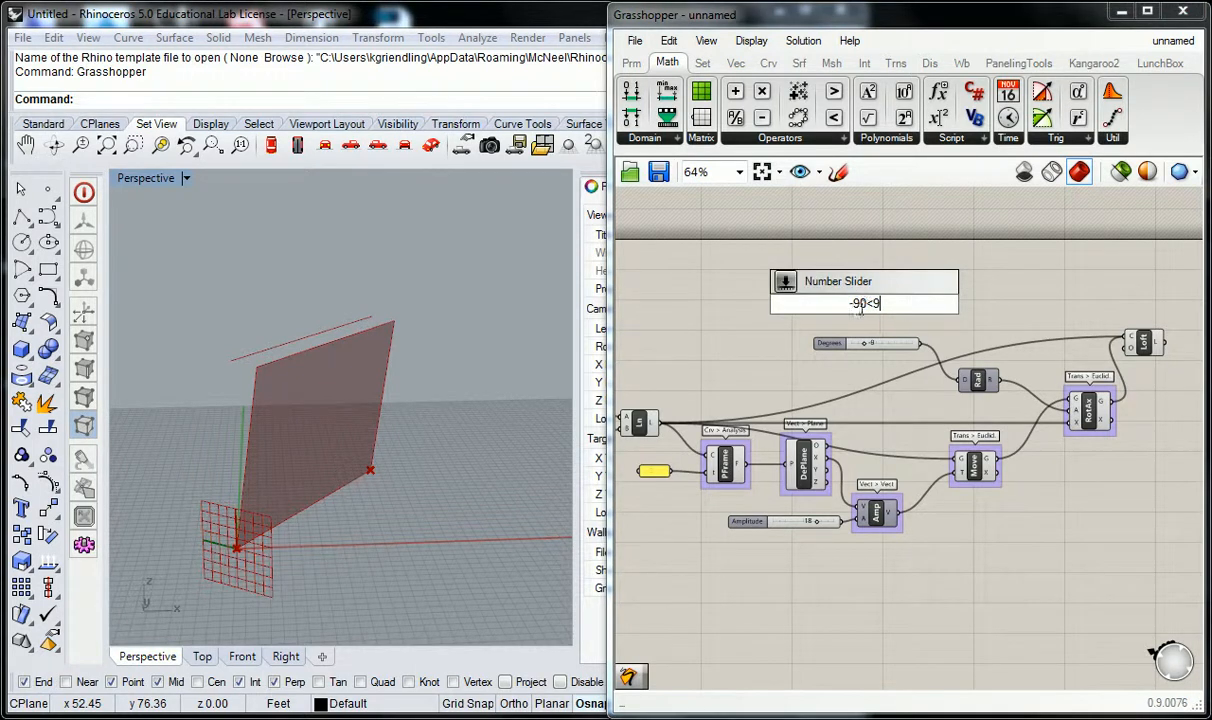
key("Return")
scroll(925, 308, "up", 1)
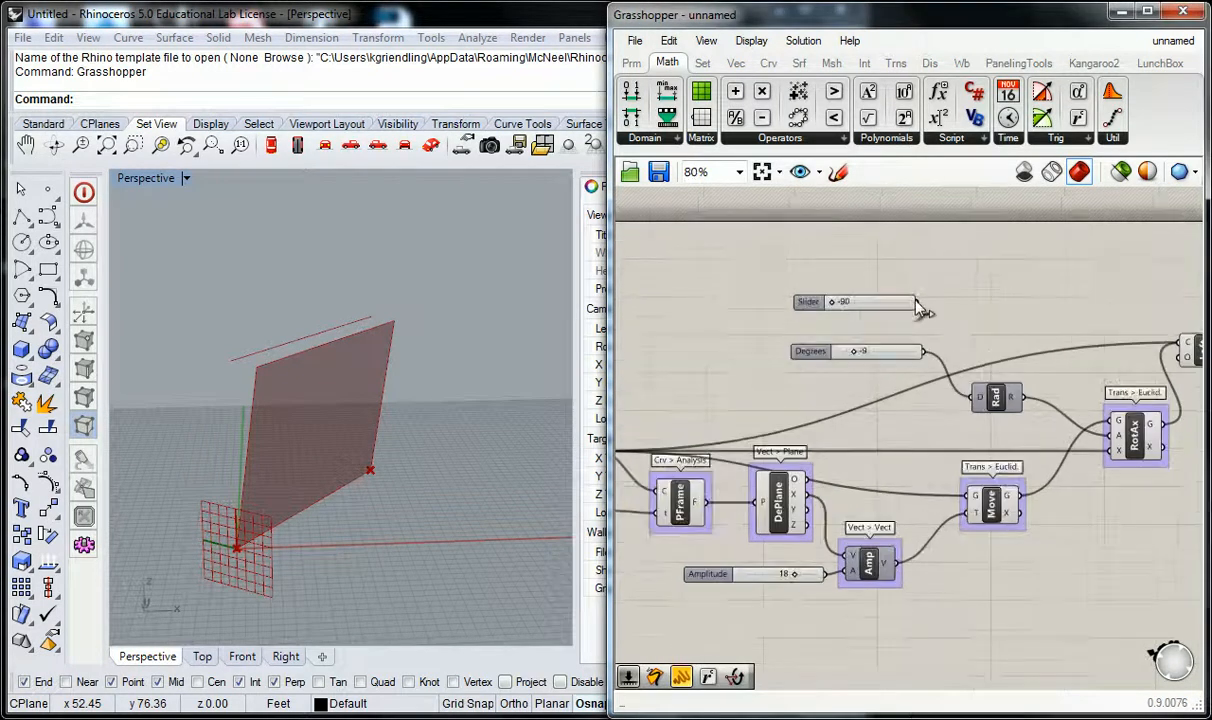
left_click_drag(918, 303, 972, 397)
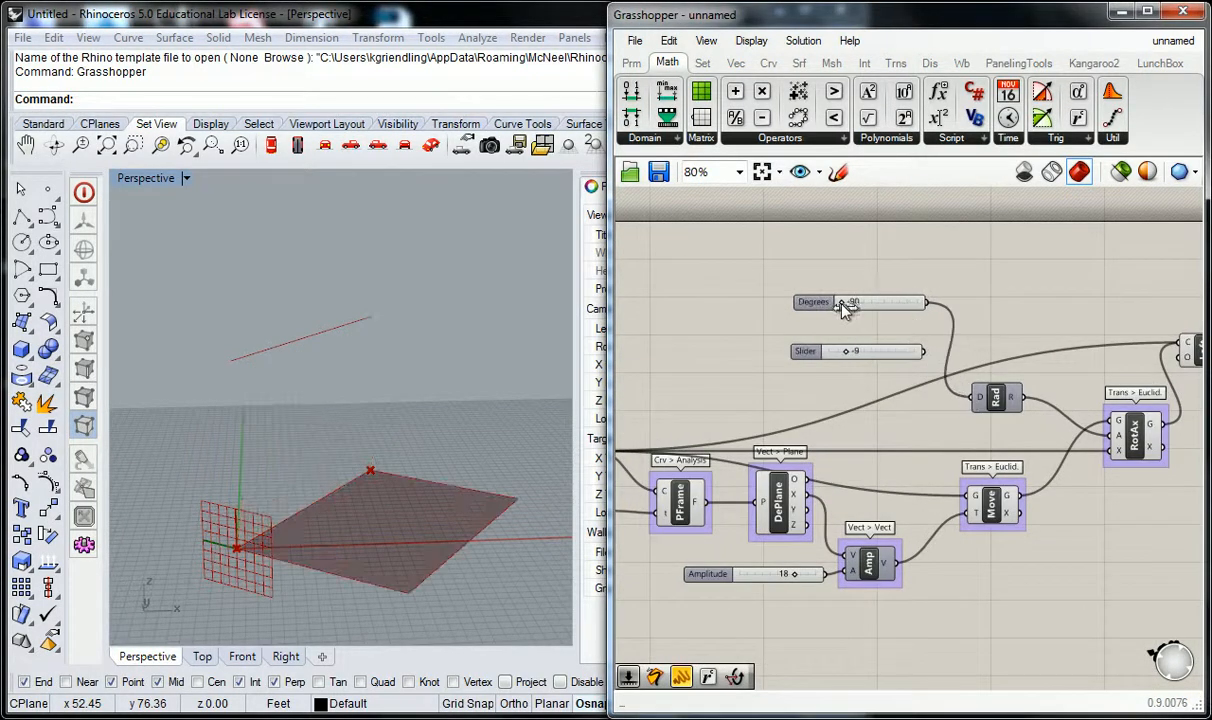
Reconnect the original slider set to -9 to the Radians component and delete the -90 slider.
left_click_drag(843, 308, 973, 398)
left_click(816, 299)
key("Delete")
scroll(879, 298, "down", 1)
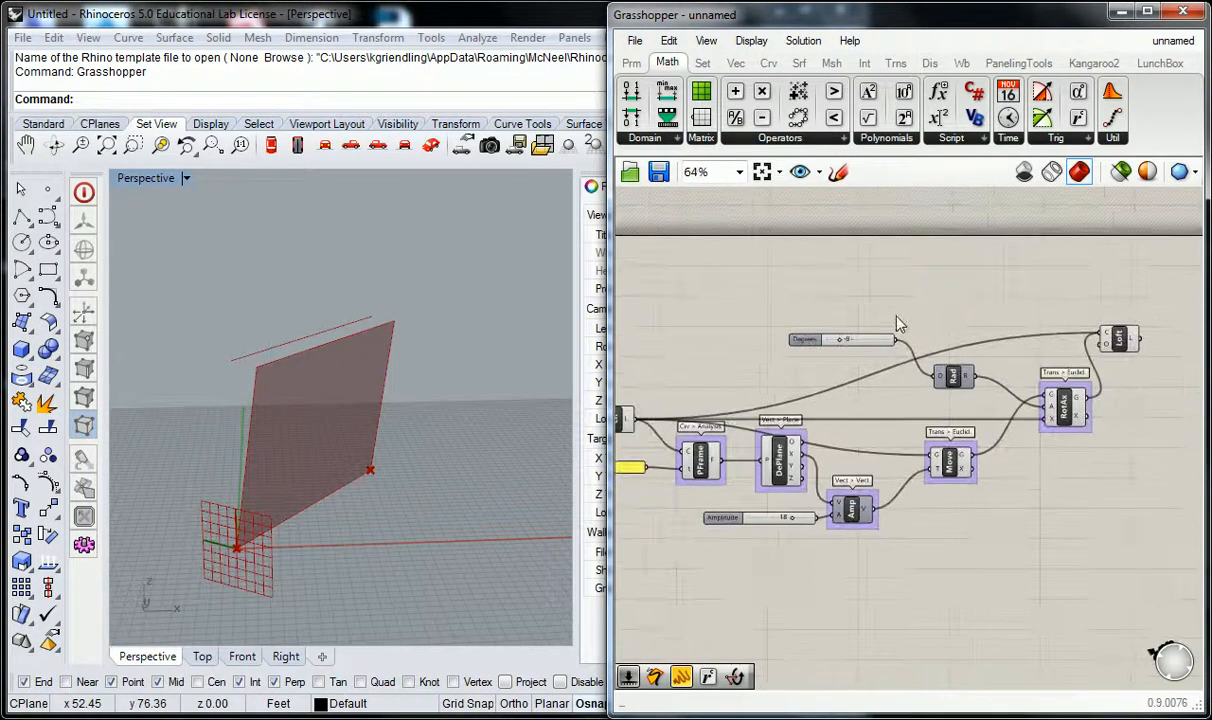